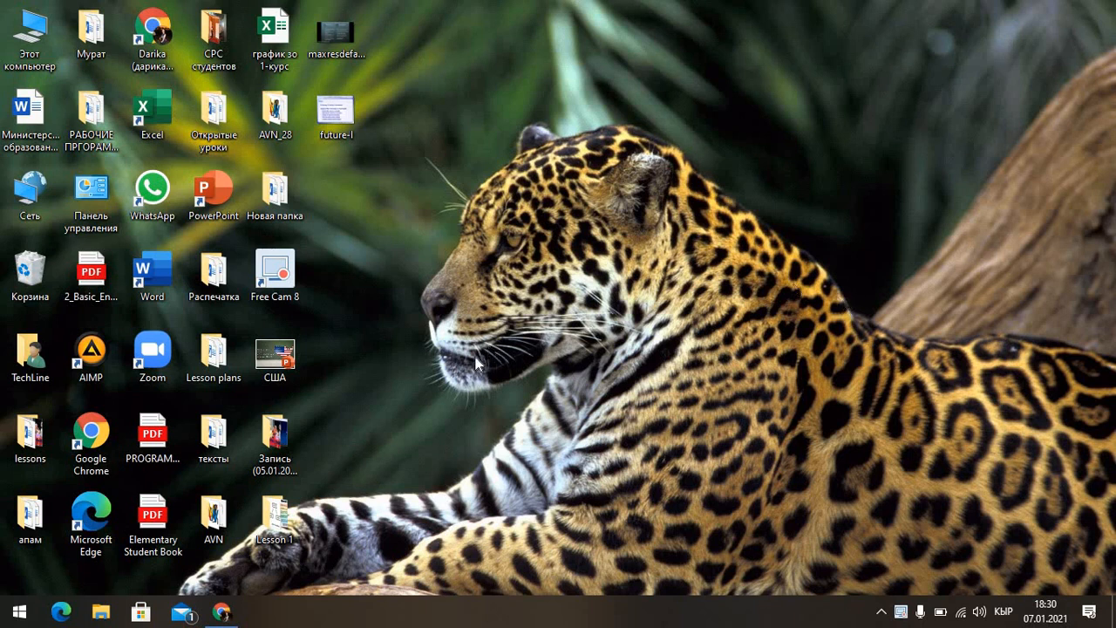
Step: Switch to Chrome with the LearningApps.org exercise page and show the page's full web address
click(223, 613)
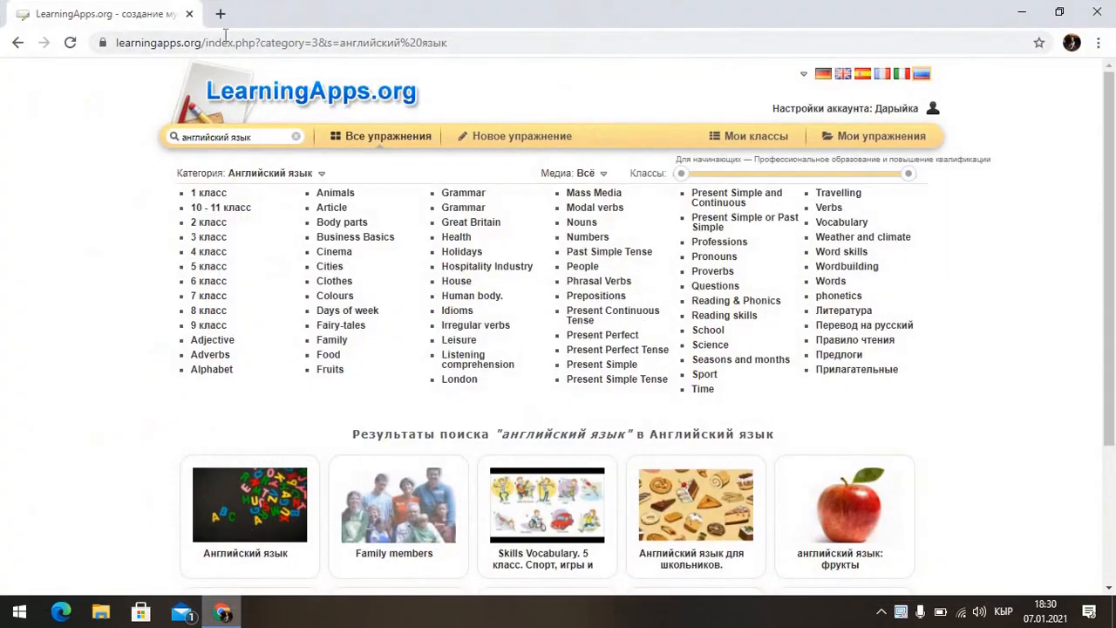
click(459, 42)
click(459, 42)
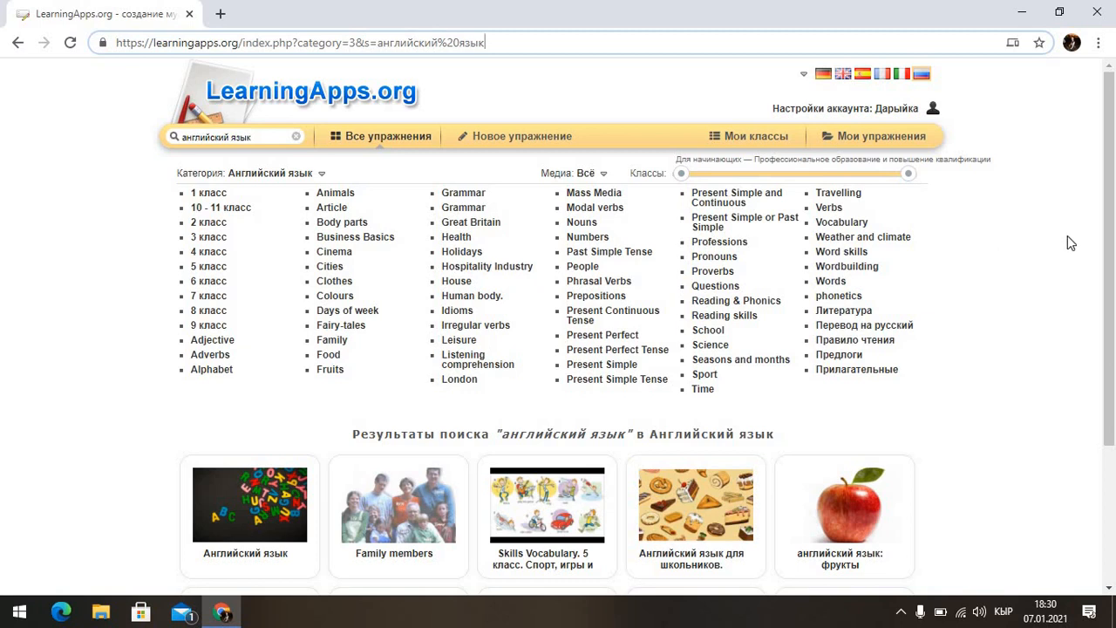
click(1106, 220)
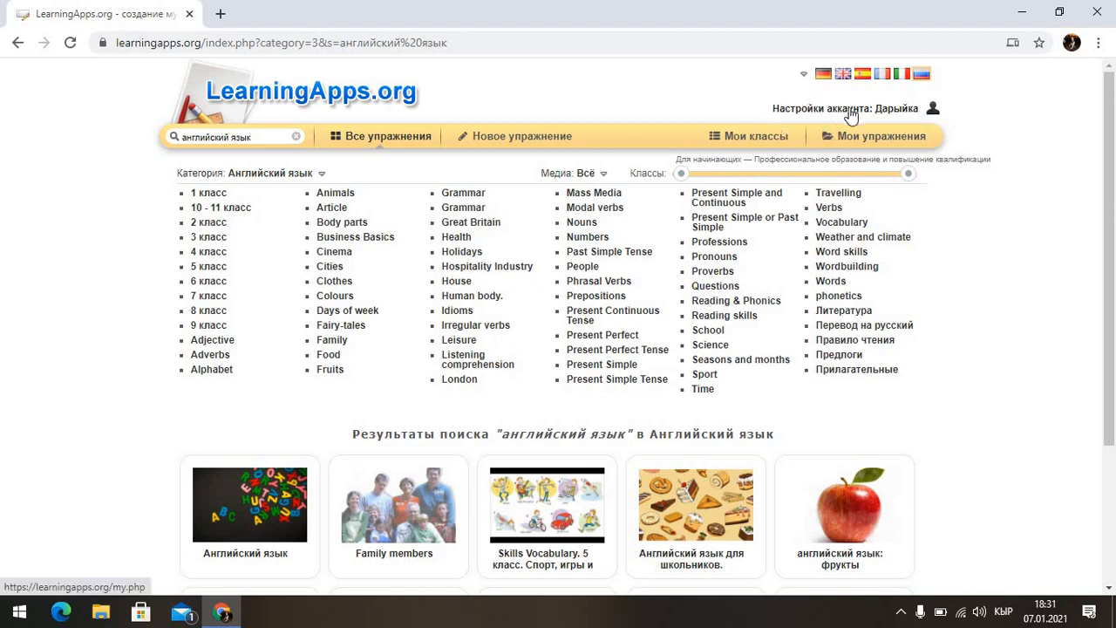
Step: Expand the list of subject categories and choose "Английский язык"
click(321, 175)
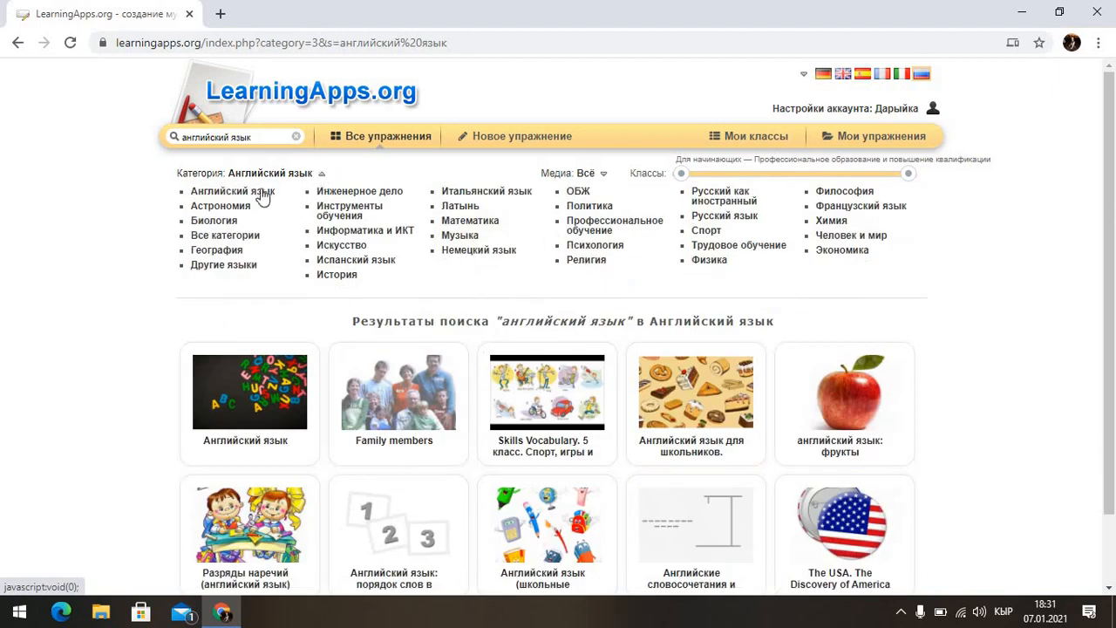
click(262, 193)
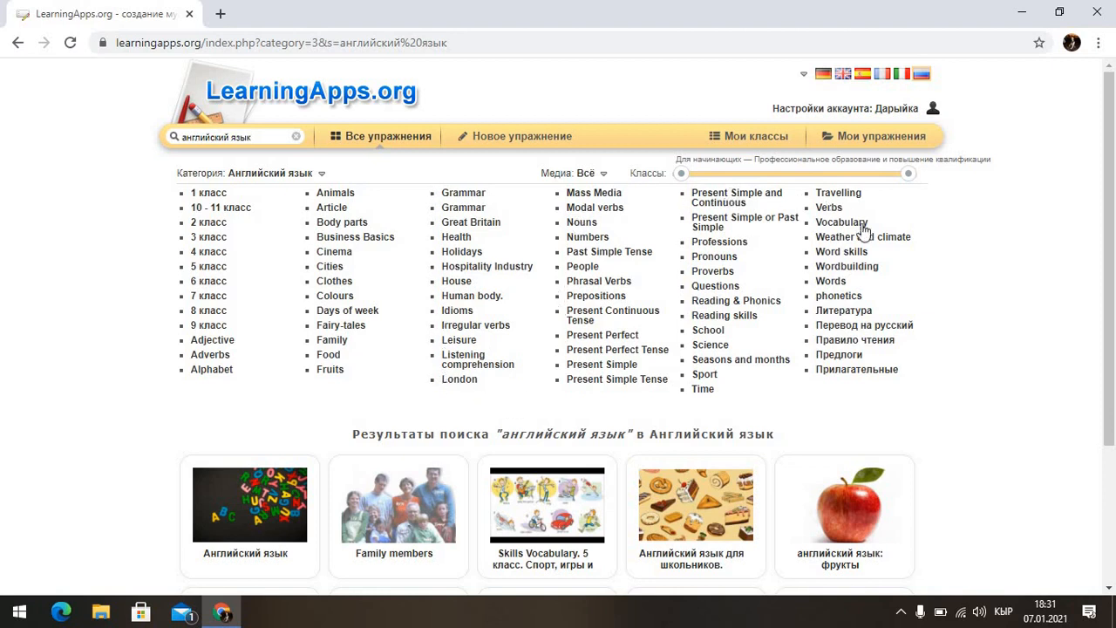
click(321, 174)
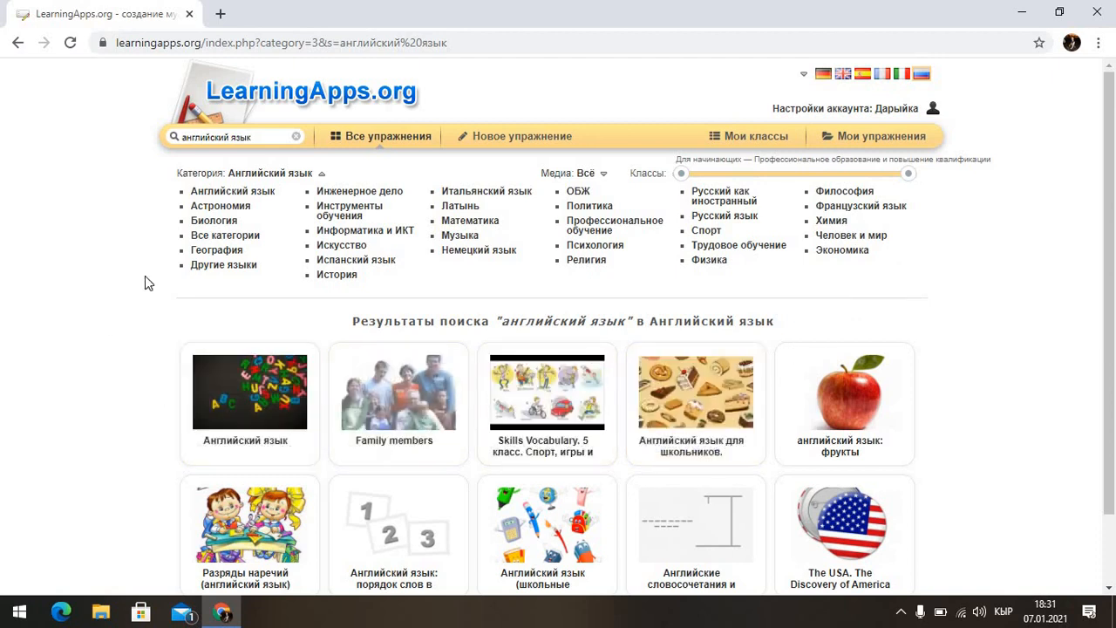
click(259, 193)
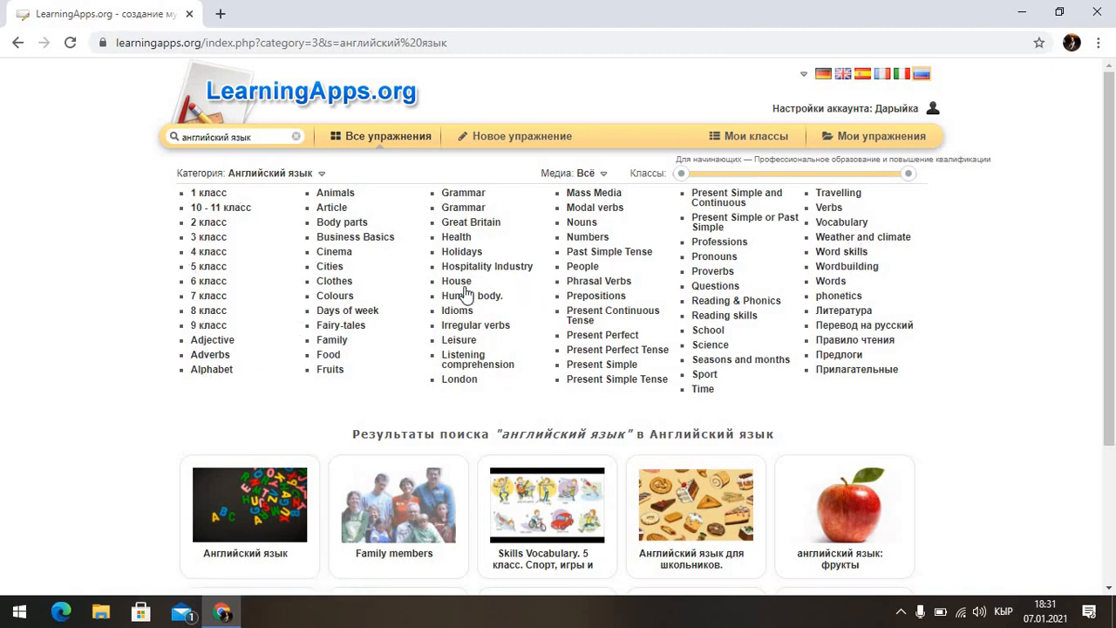
Step: Filter the English exercises to the "Family" topic and look through the listed exercises
click(330, 343)
scroll(820, 401, down, 2)
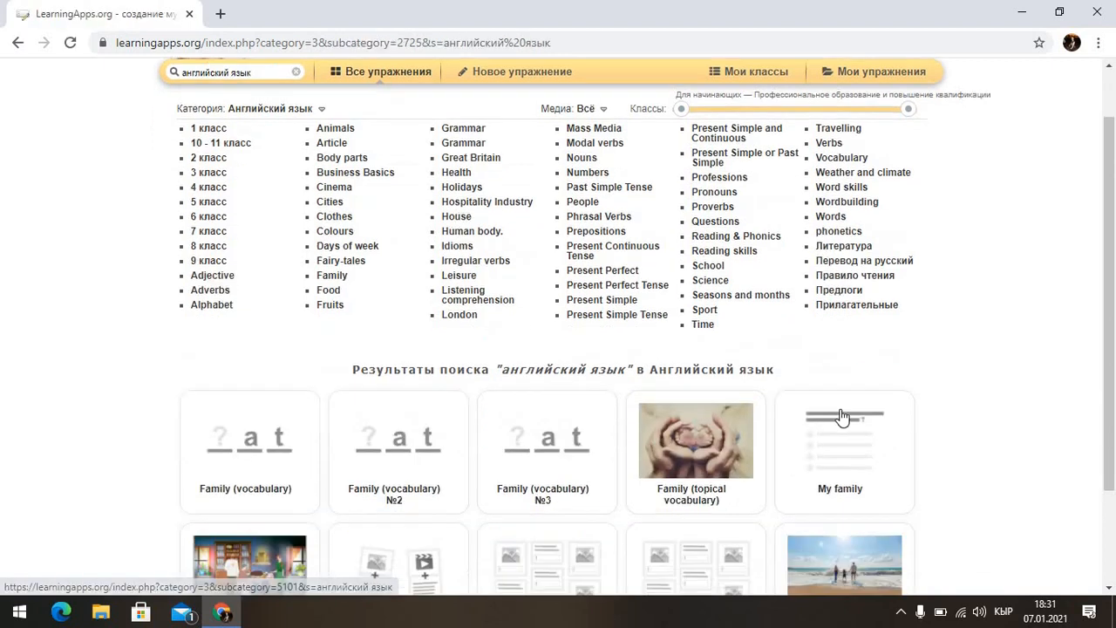
scroll(840, 412, down, 1)
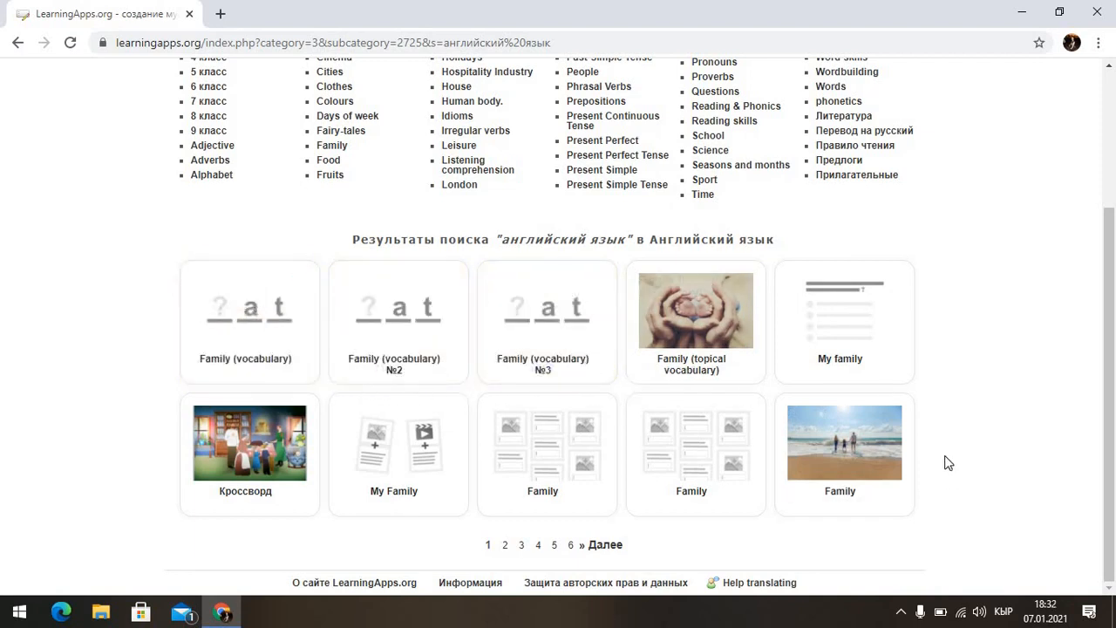
Step: Start the "My family" quiz and answer the first question, about granny, with "mother", checking the answer
click(833, 332)
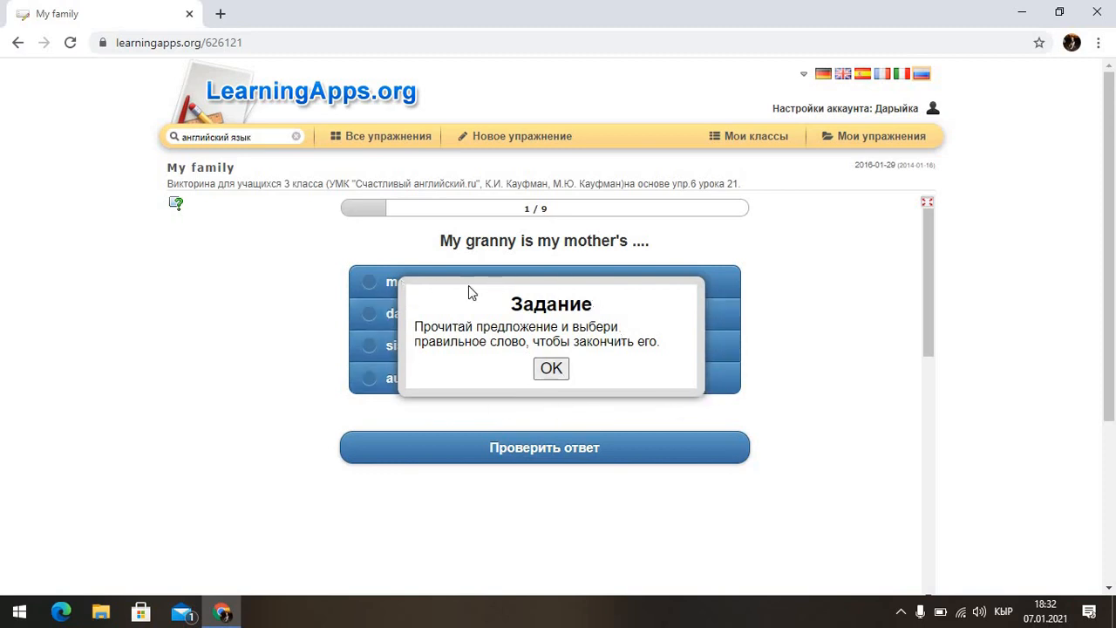
click(551, 370)
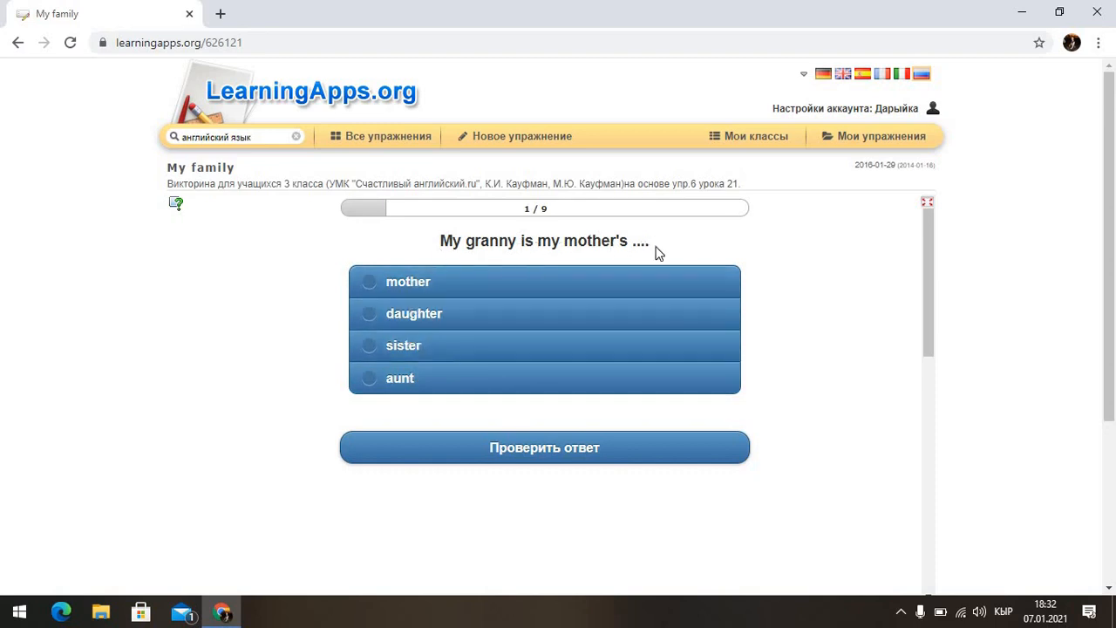
click(370, 281)
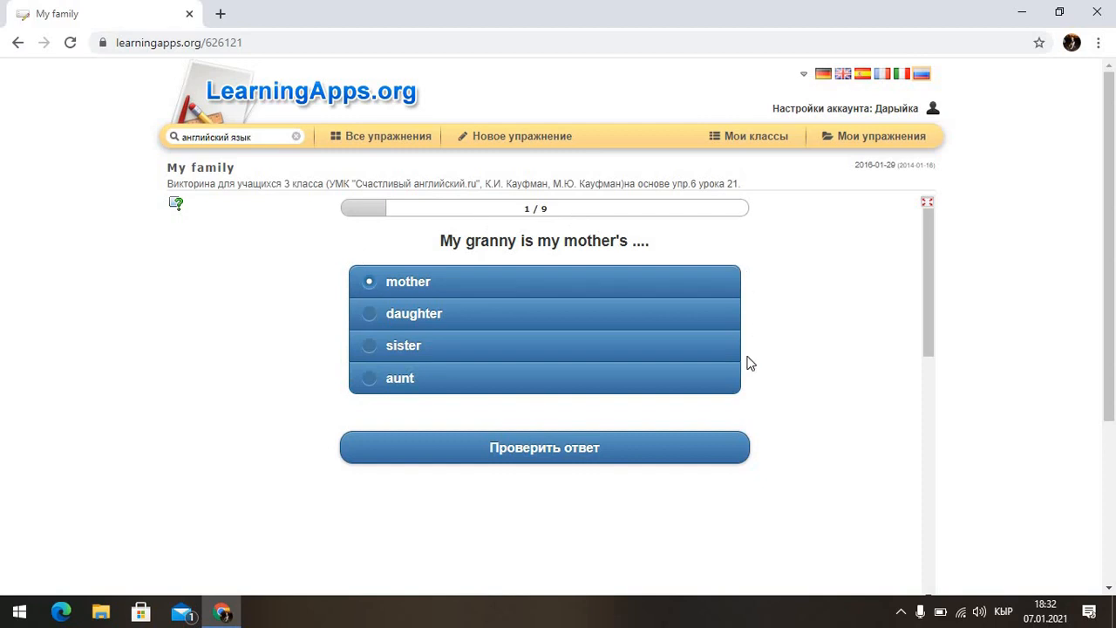
click(541, 453)
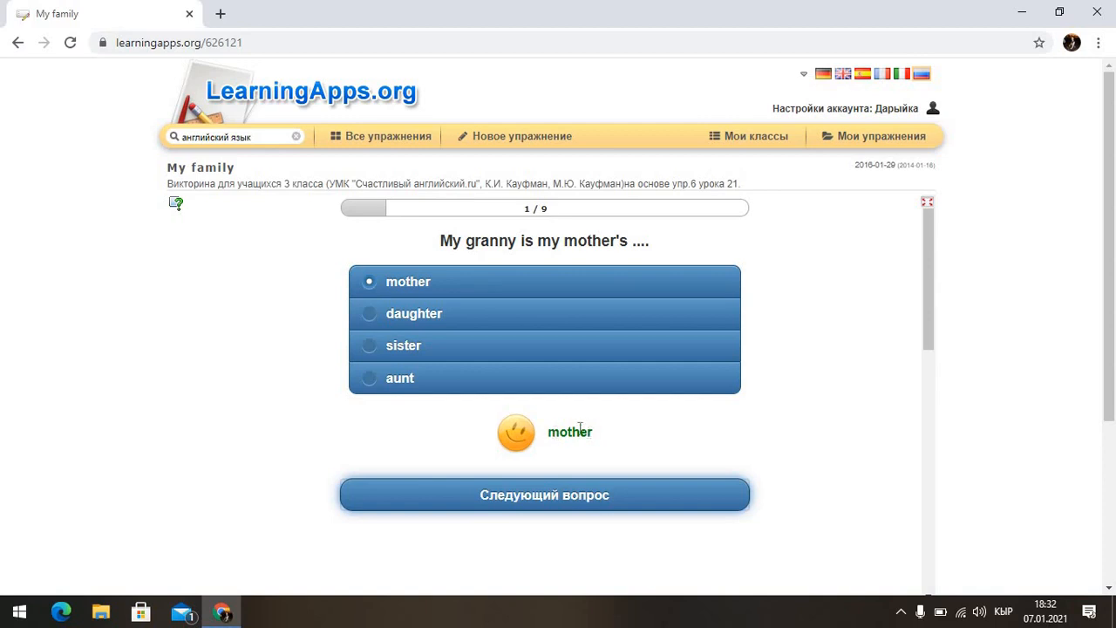
Step: Copy the web address of the "My family" quiz
drag(253, 42, 116, 42)
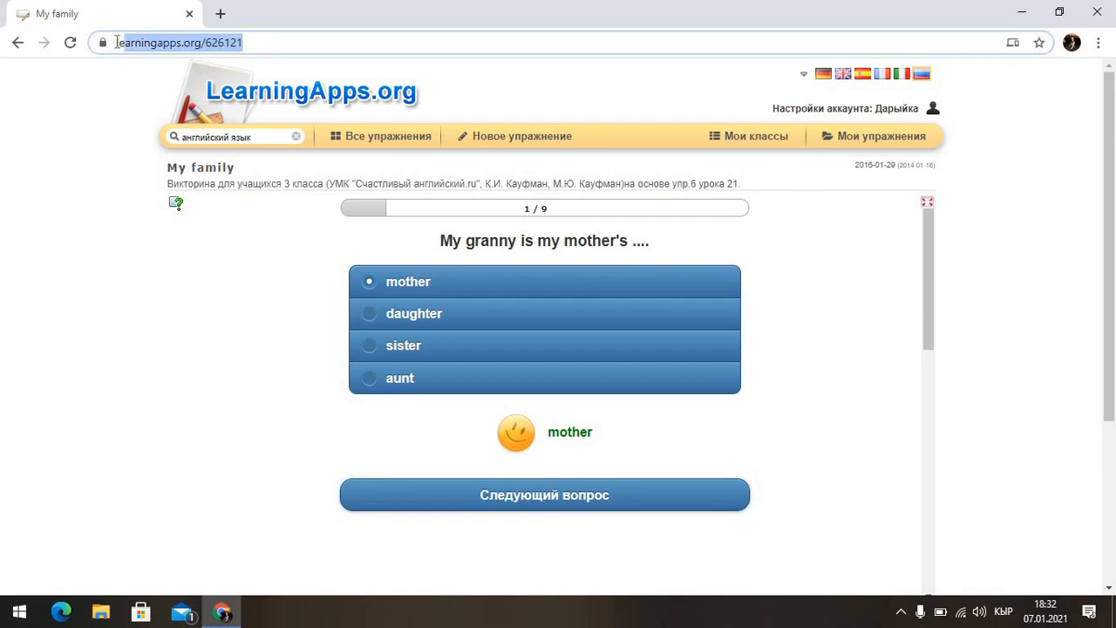
right_click(168, 46)
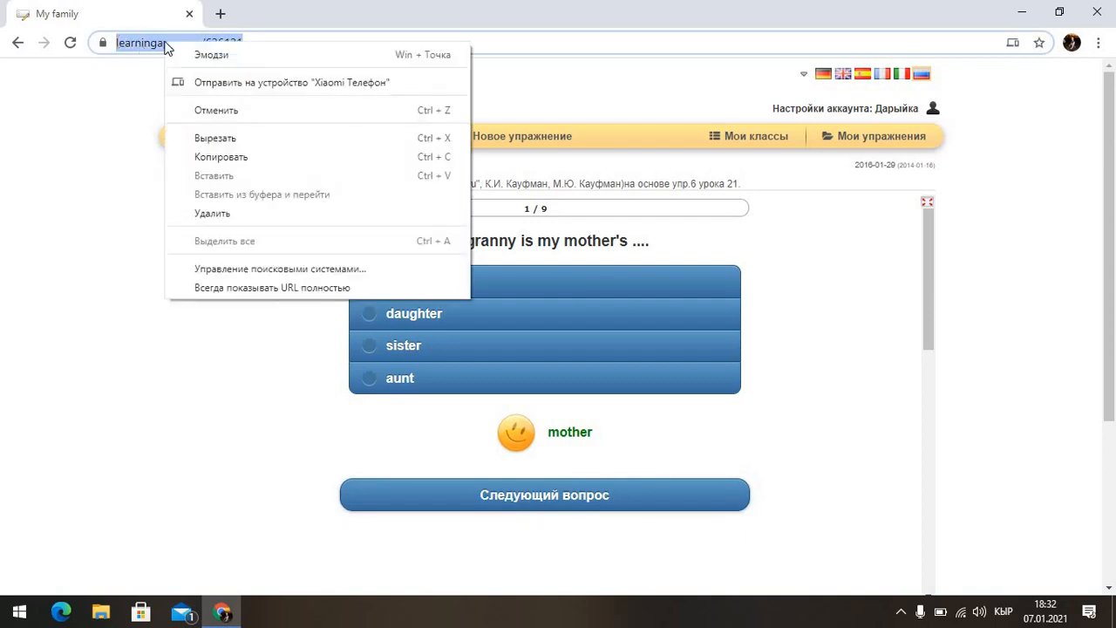
click(223, 159)
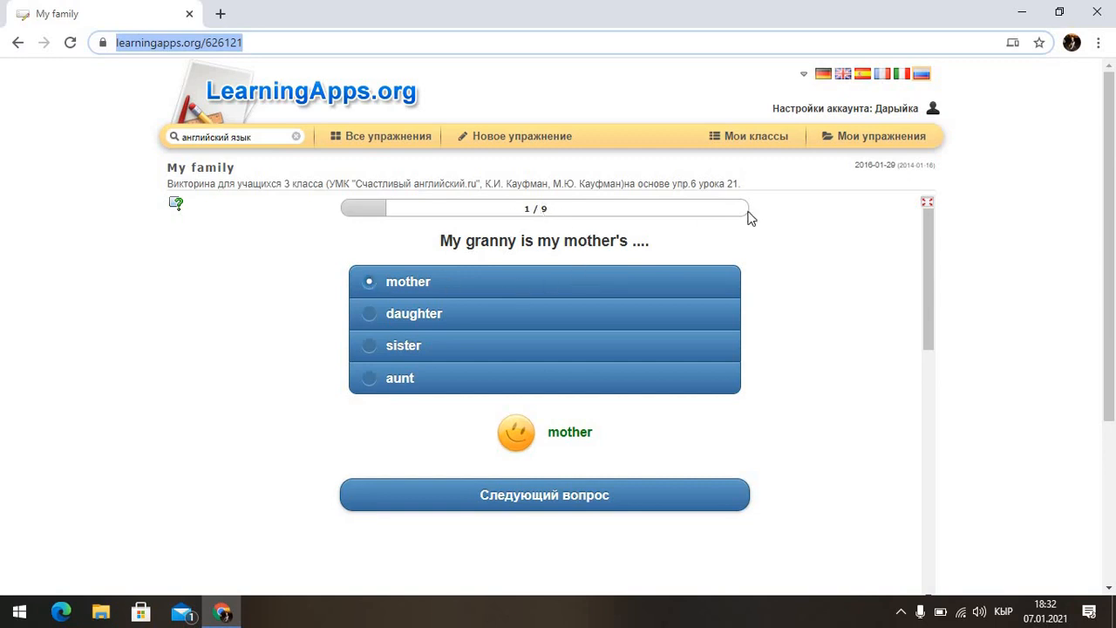
Step: Go on to question 2, "My aunt is my mother's", and answer it with "sister", checking the answer
click(581, 502)
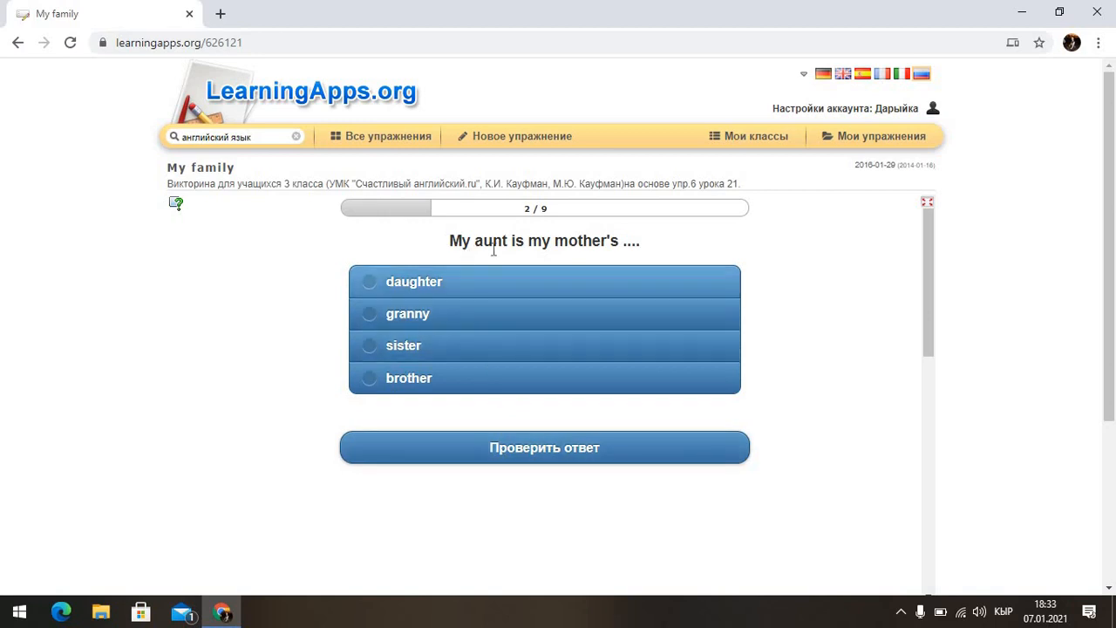
click(375, 349)
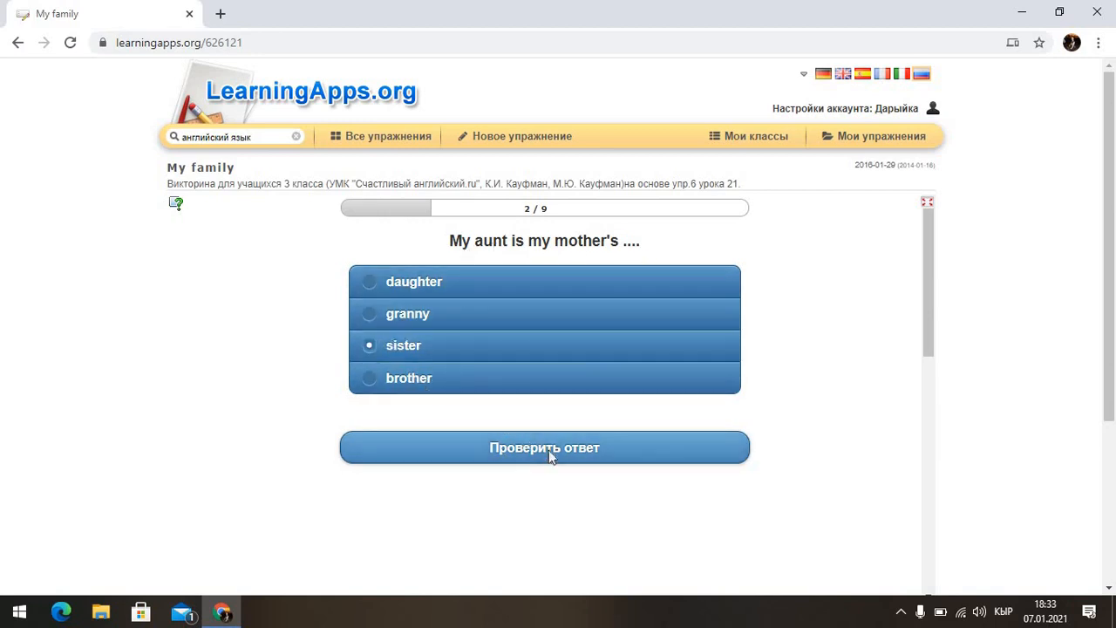
click(549, 450)
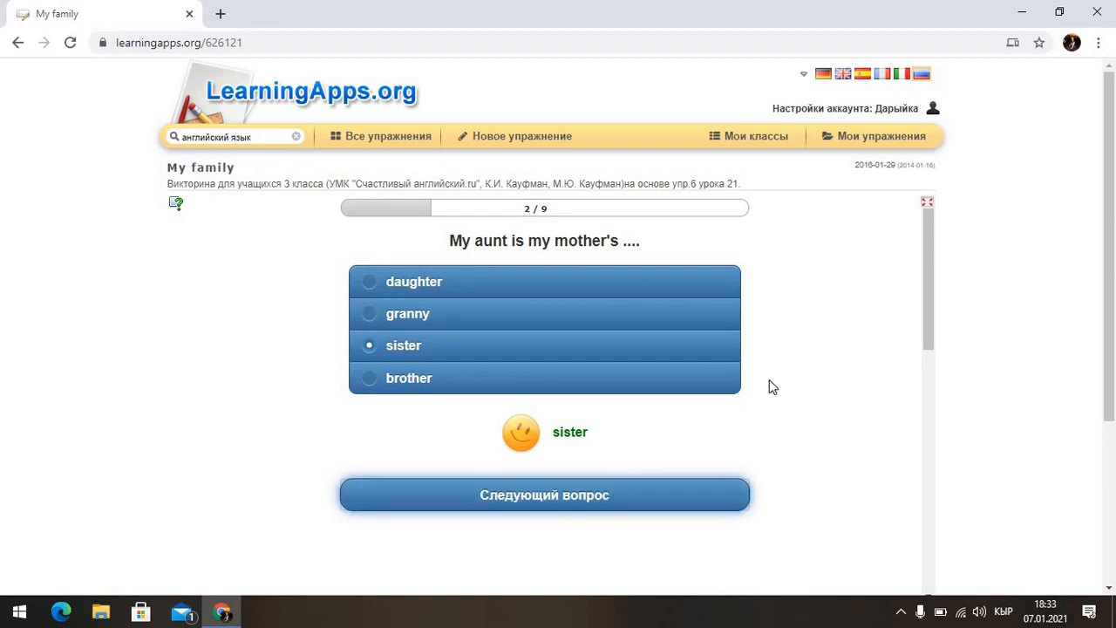
scroll(781, 396, down, 7)
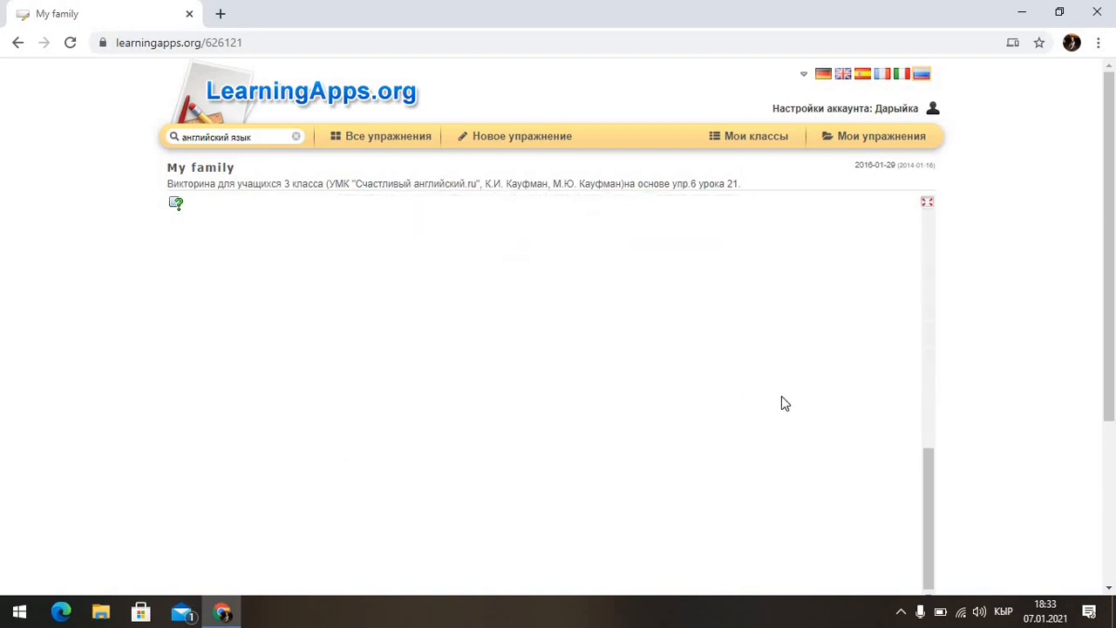
scroll(781, 403, up, 7)
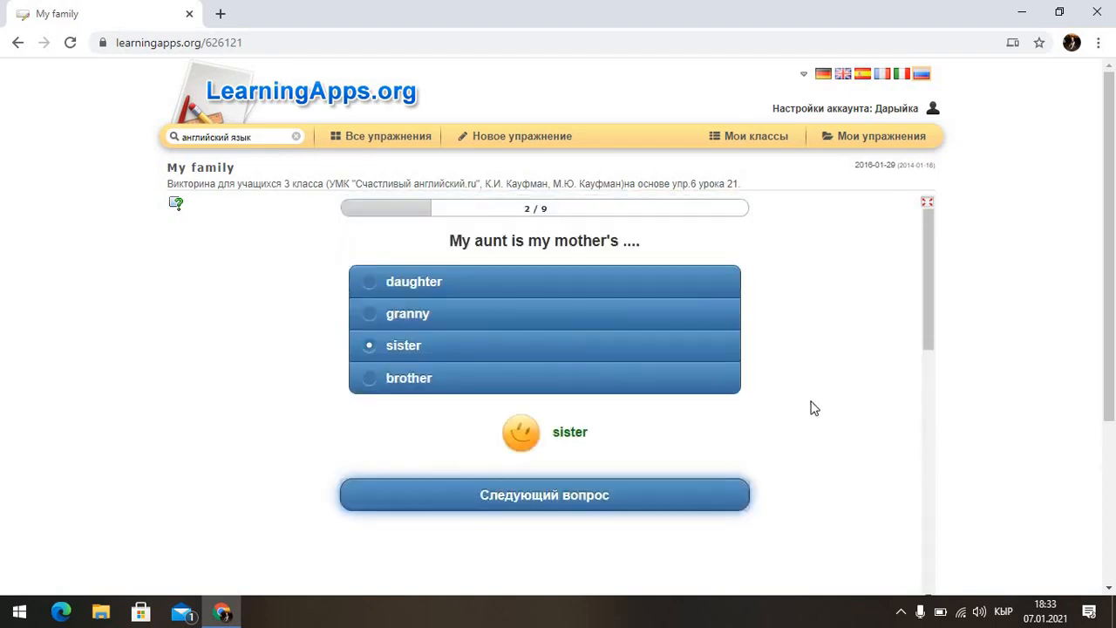
scroll(812, 407, down, 5)
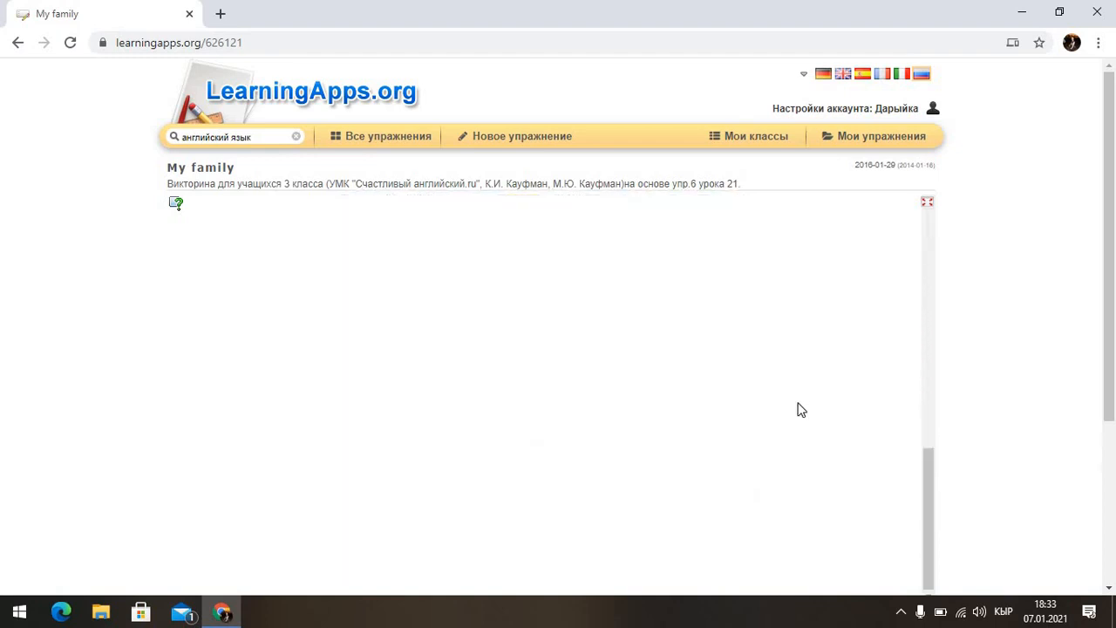
scroll(802, 406, up, 3)
scroll(805, 392, up, 3)
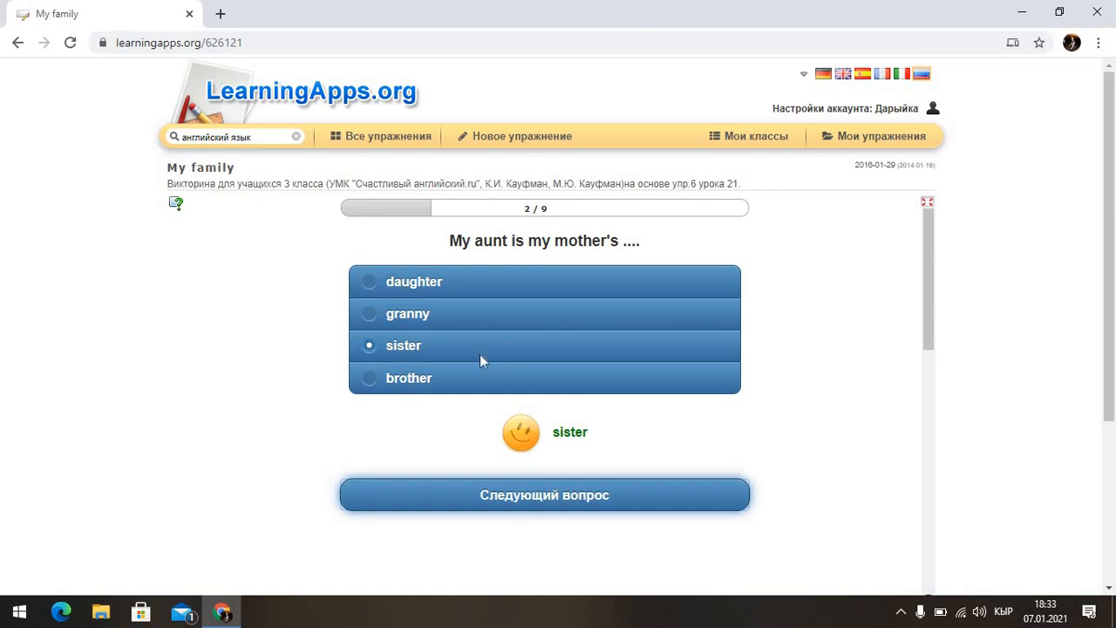
Step: Answer question 3, about the sister, with "daughter" and question 4, about the uncle, with "brother", checking each answer
click(559, 497)
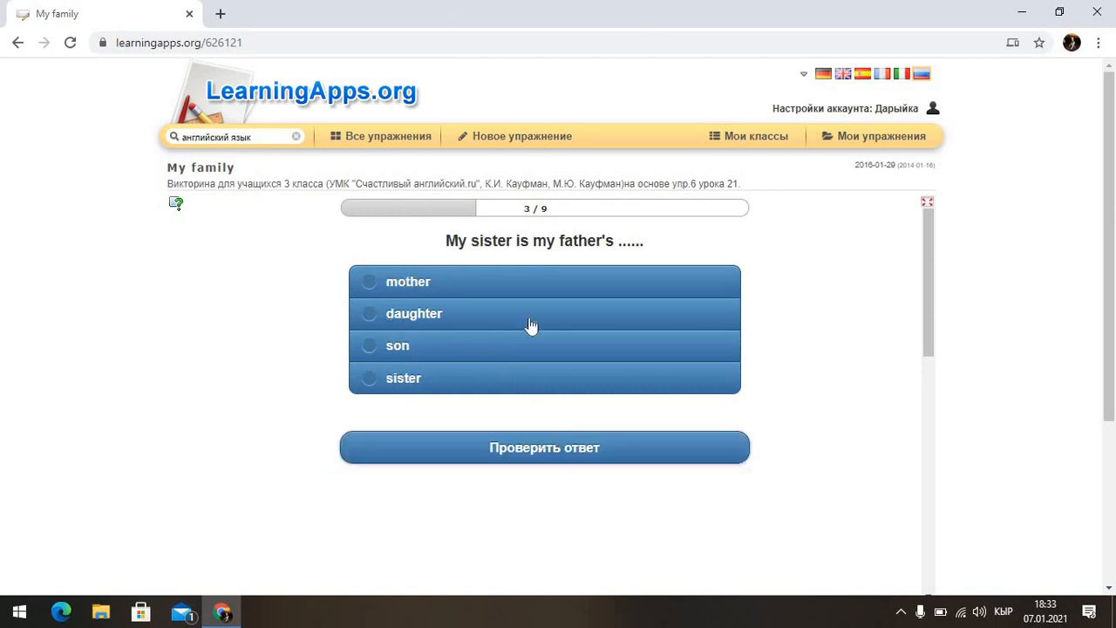
click(376, 321)
click(553, 453)
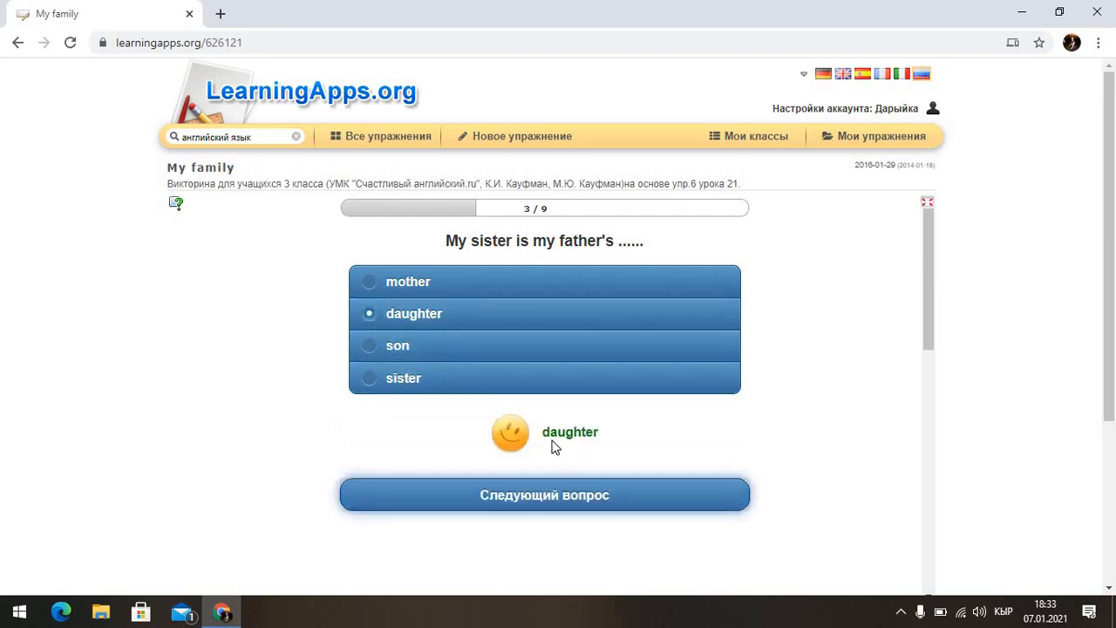
click(553, 495)
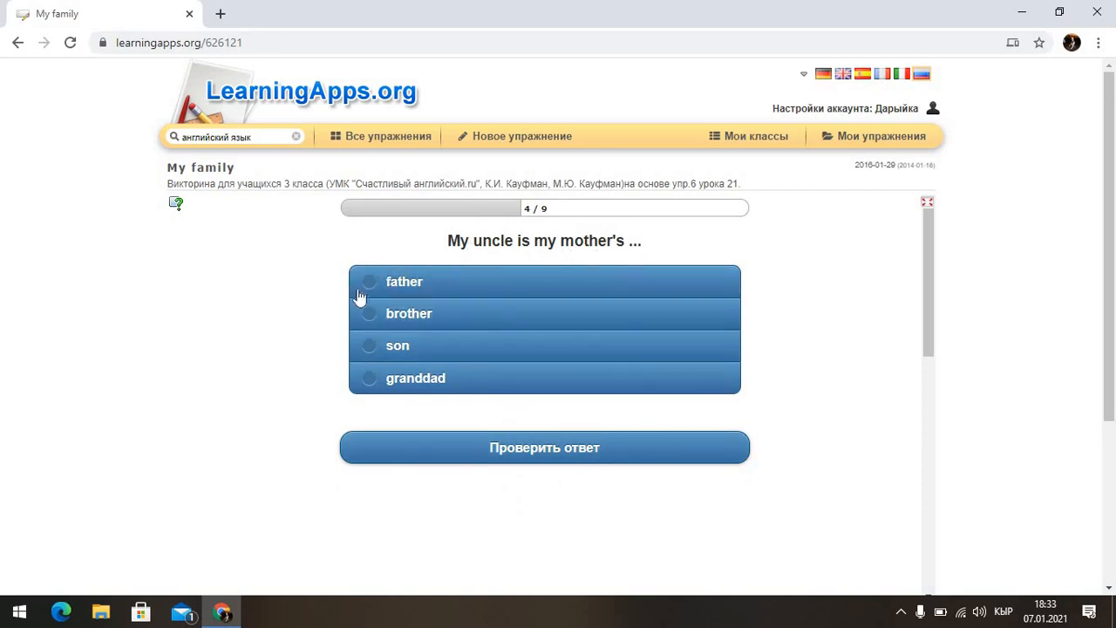
click(374, 319)
click(542, 450)
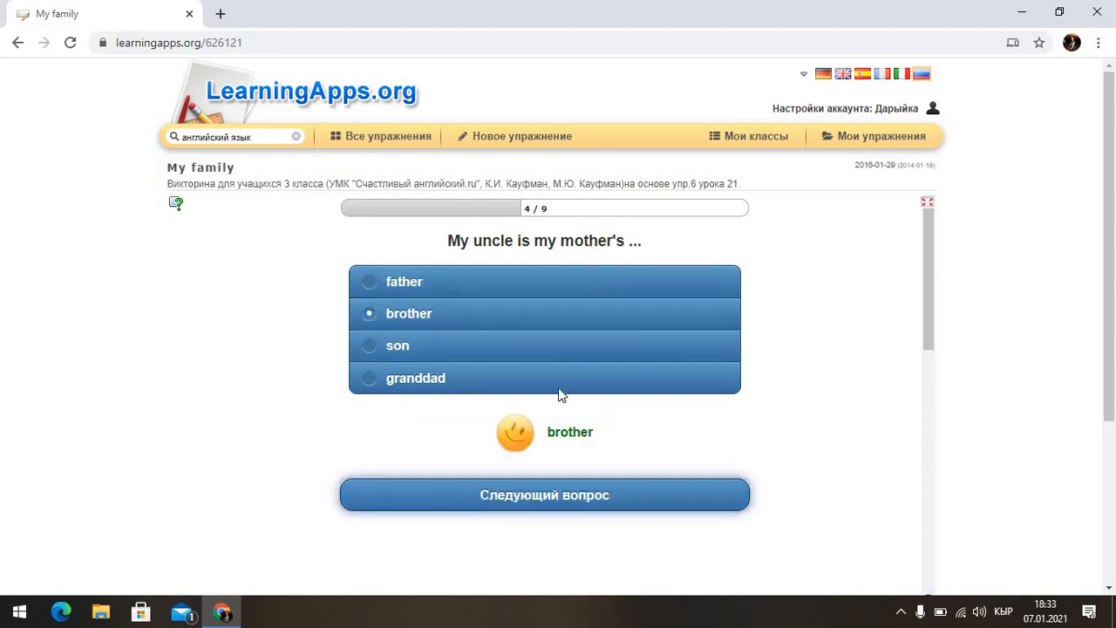
Step: Answer question 5, about the brother, with "son" and question 6, about the mother, with "mother", checking each answer
click(559, 494)
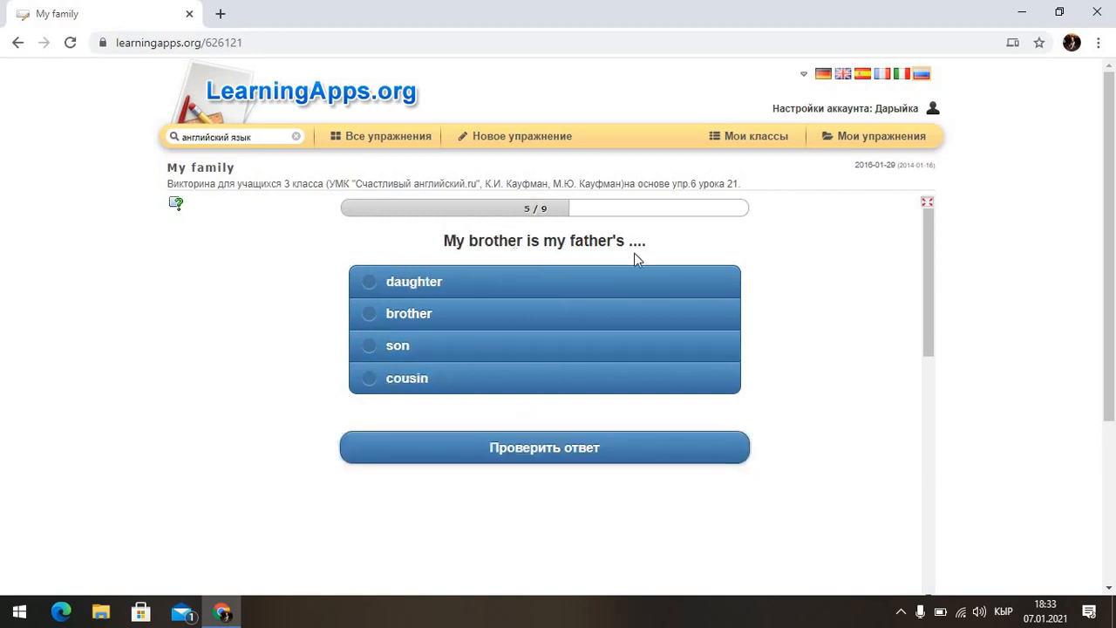
click(372, 347)
click(550, 451)
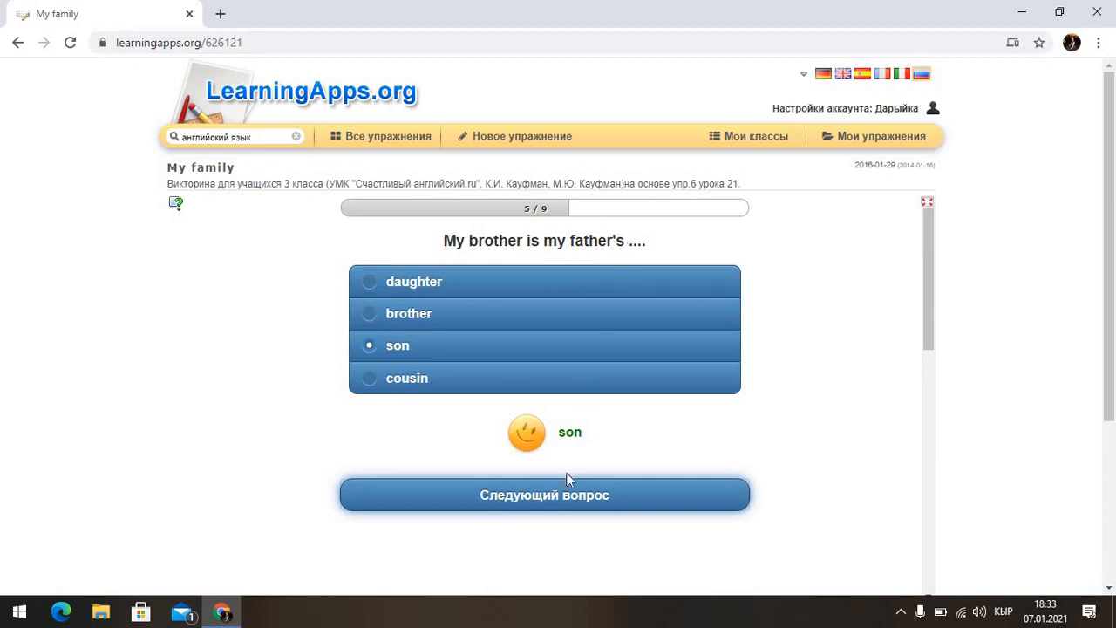
click(570, 499)
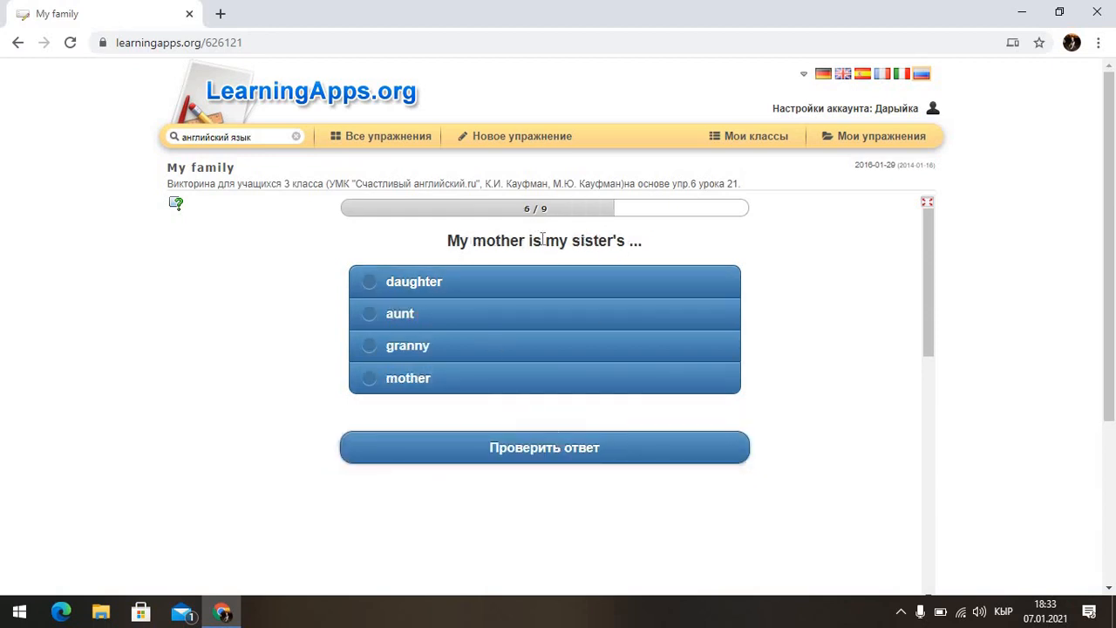
click(369, 382)
click(550, 453)
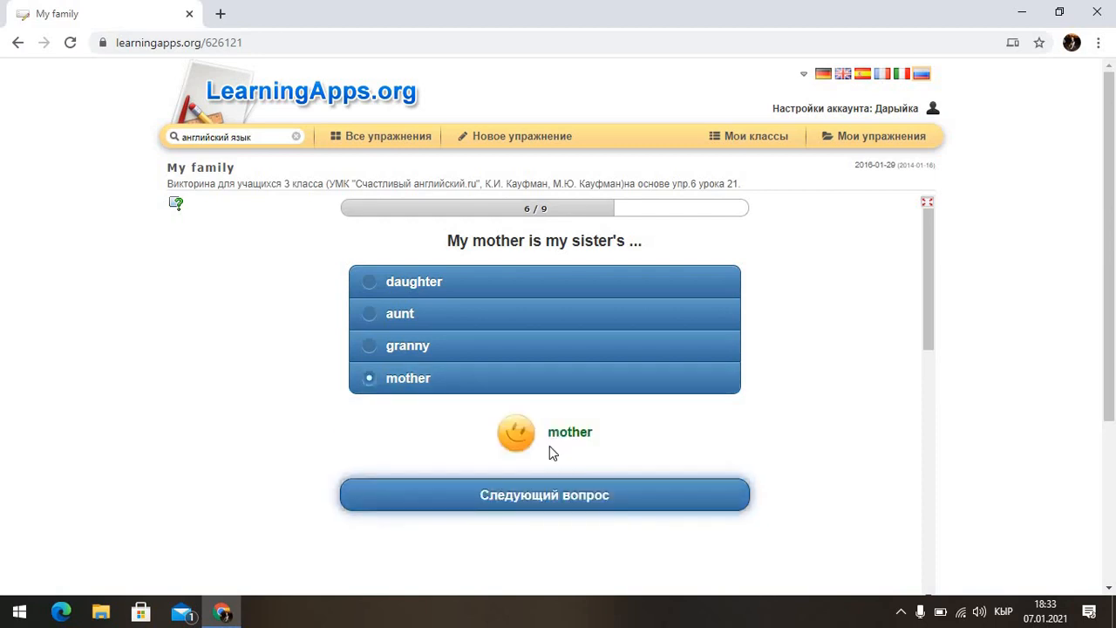
Step: Answer question 7, "My aunt's daughter is my", with "cousin", check it and move on to question 8
click(564, 497)
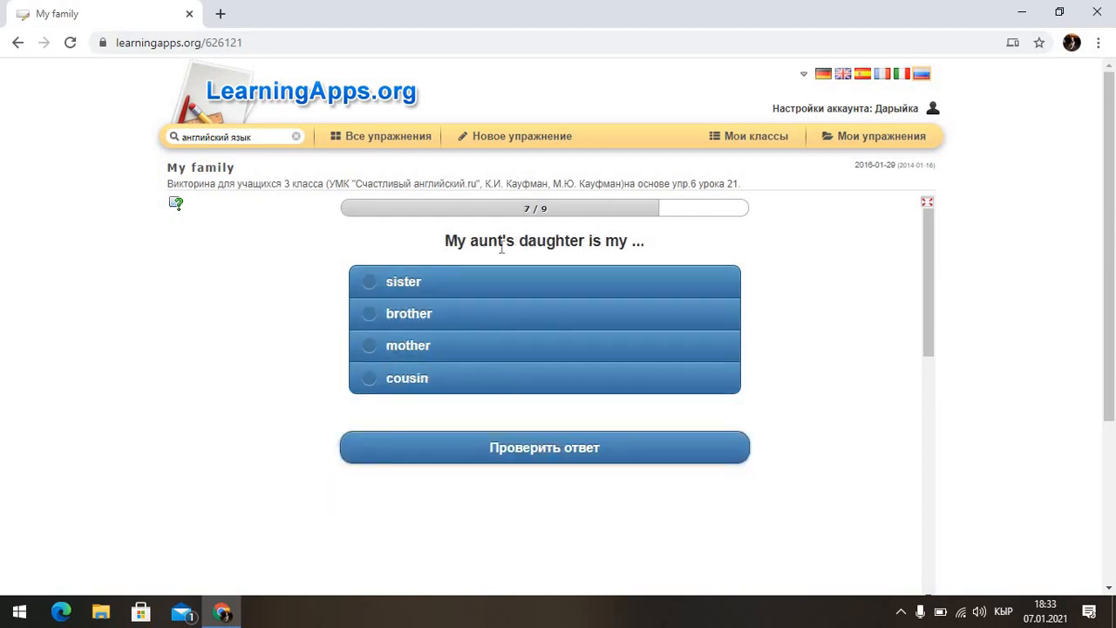
click(369, 380)
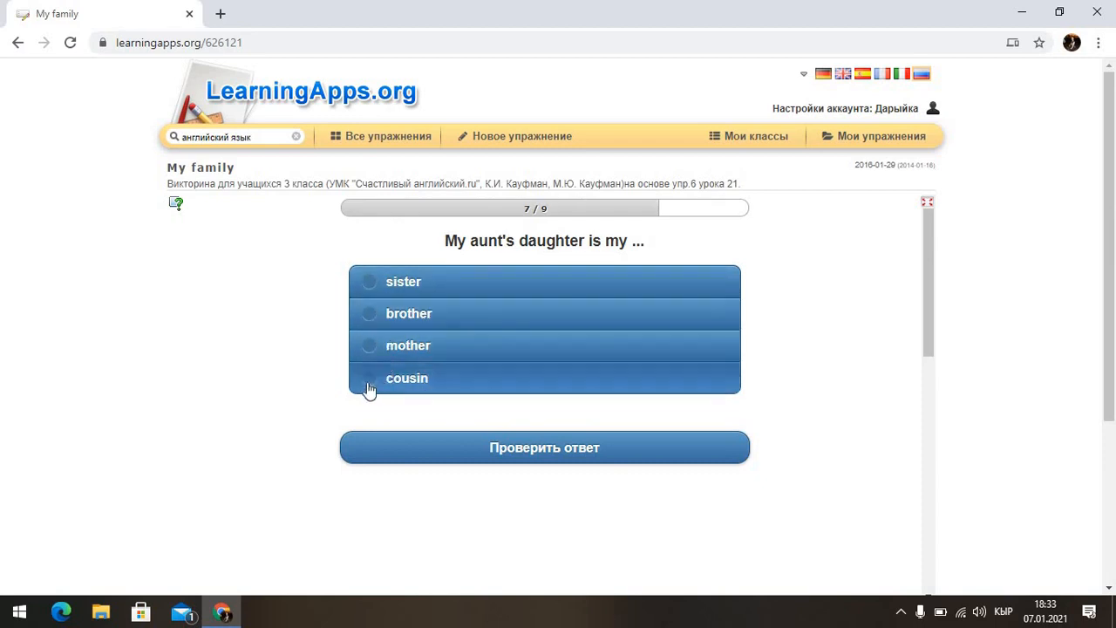
click(556, 450)
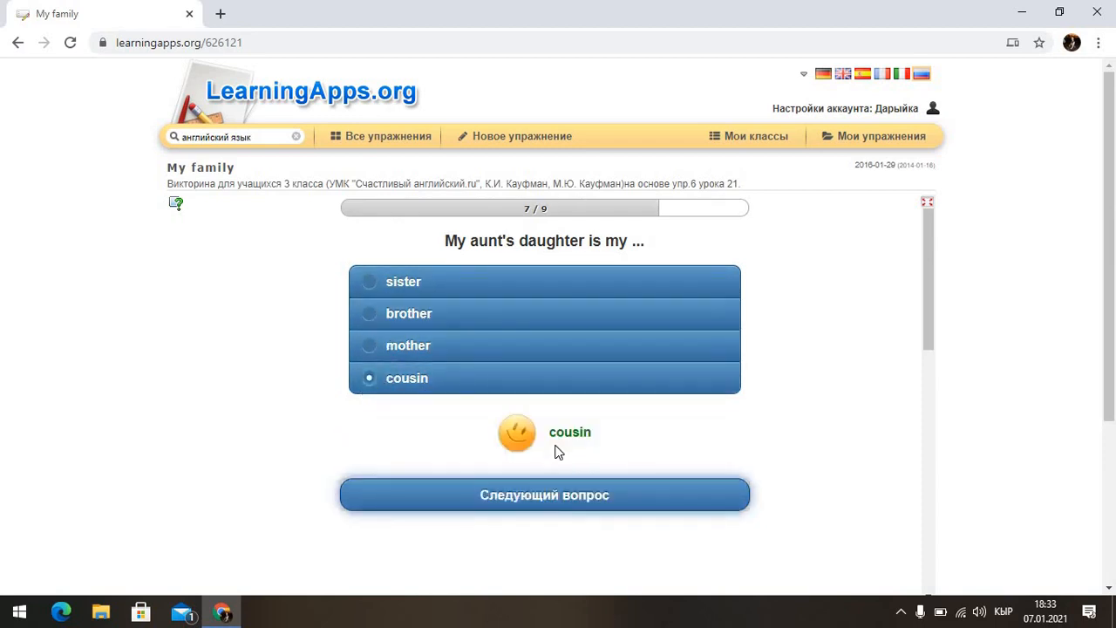
click(562, 498)
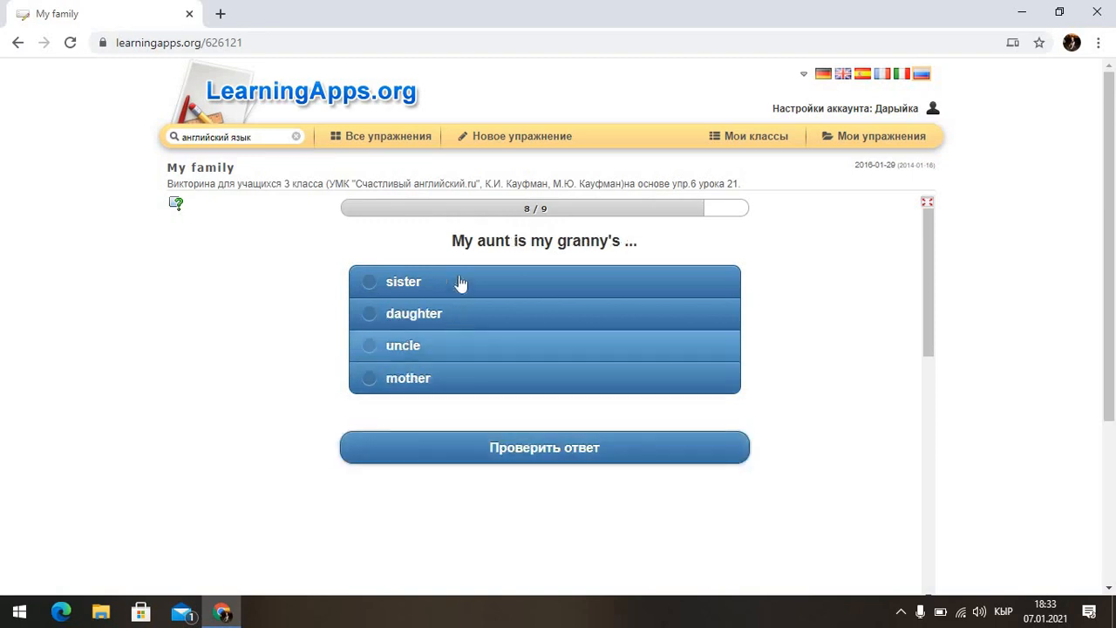
Step: Answer question 8, "My aunt is my granny's", with "daughter" and question 9, "My aunt's son is my", with "cousin", checking each answer, and finish the quiz
click(373, 322)
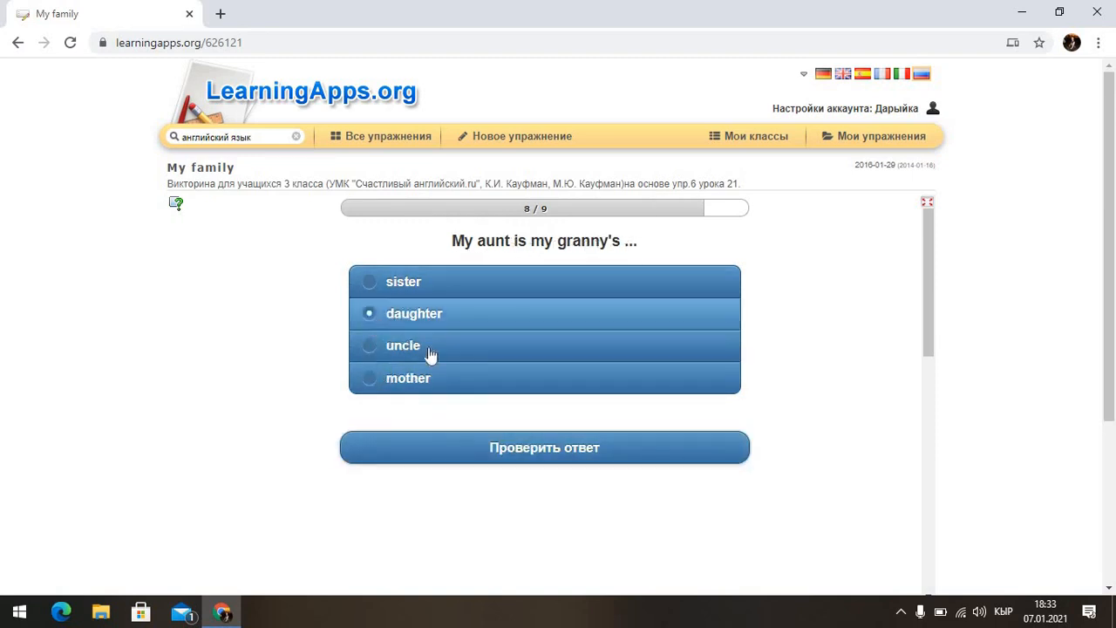
click(542, 450)
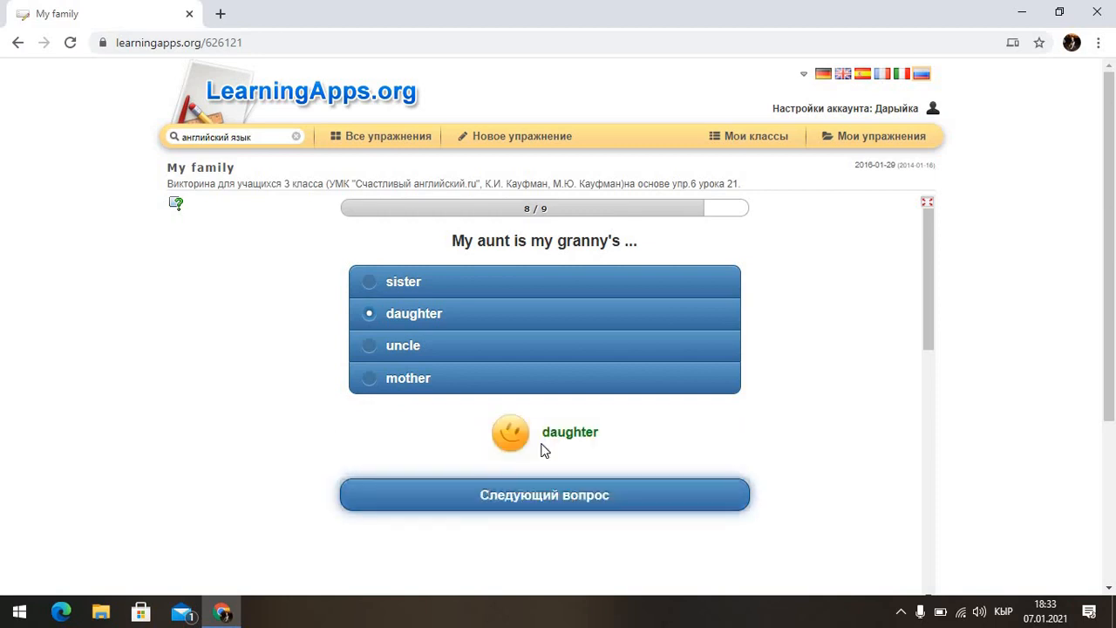
click(561, 498)
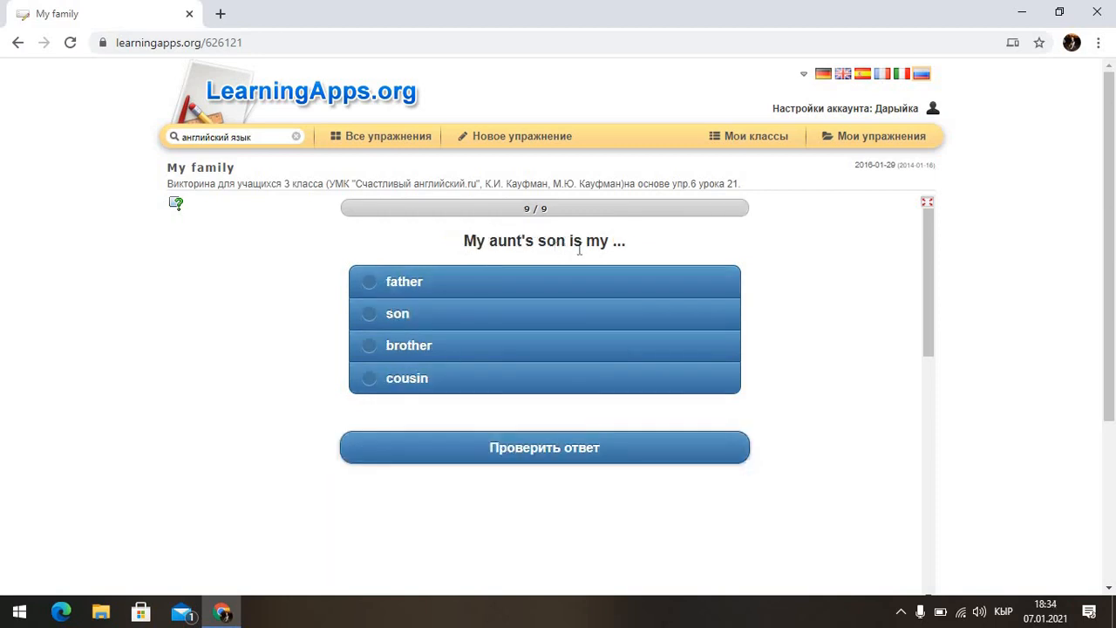
click(382, 388)
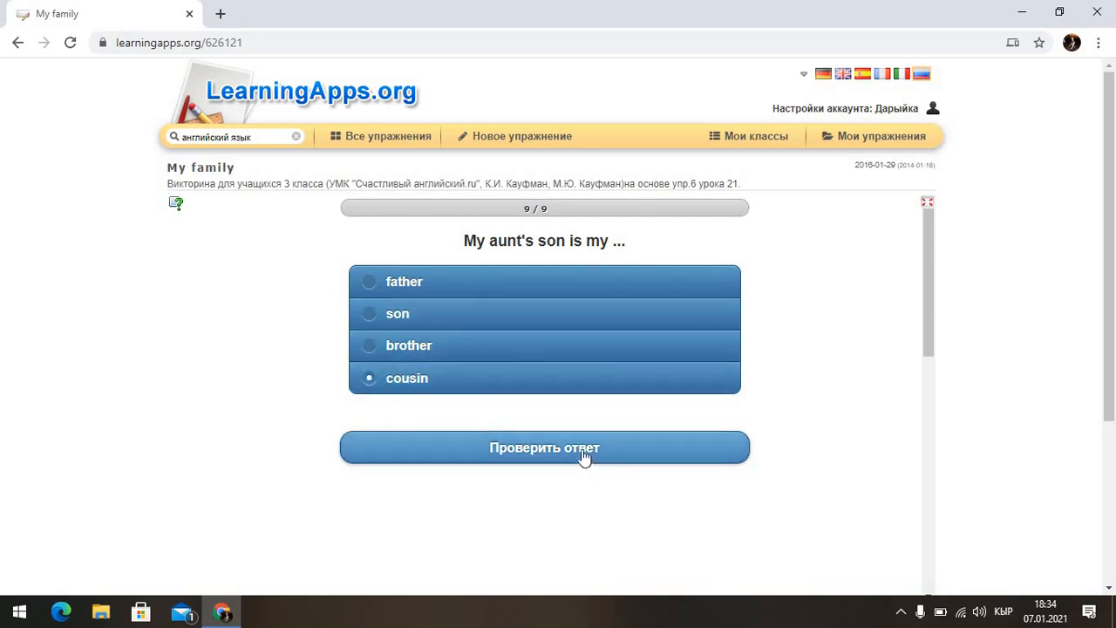
click(585, 454)
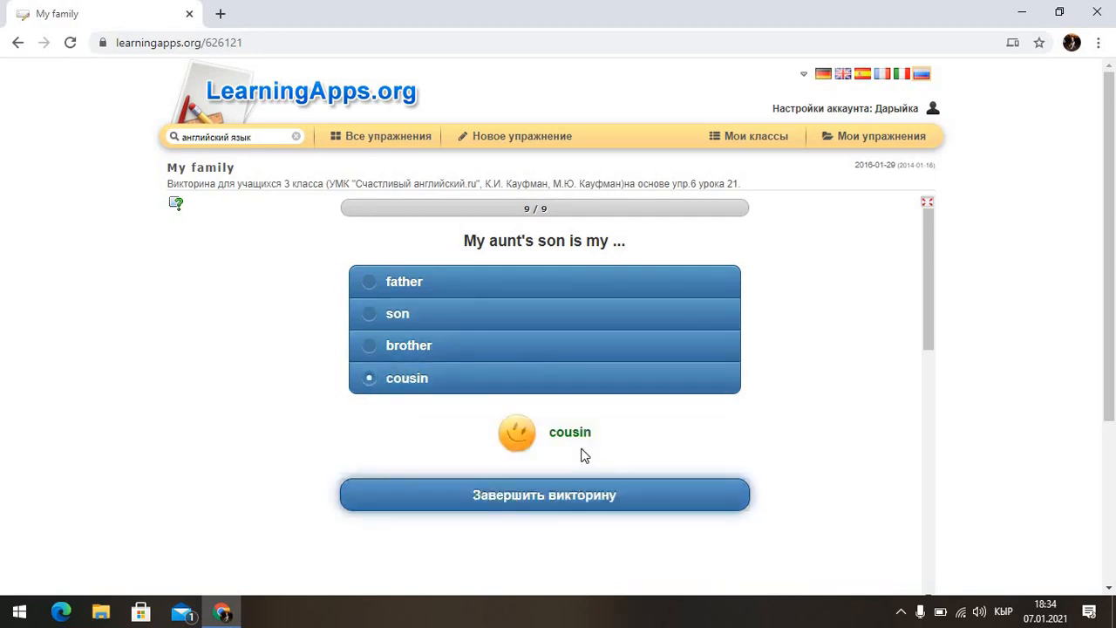
click(576, 494)
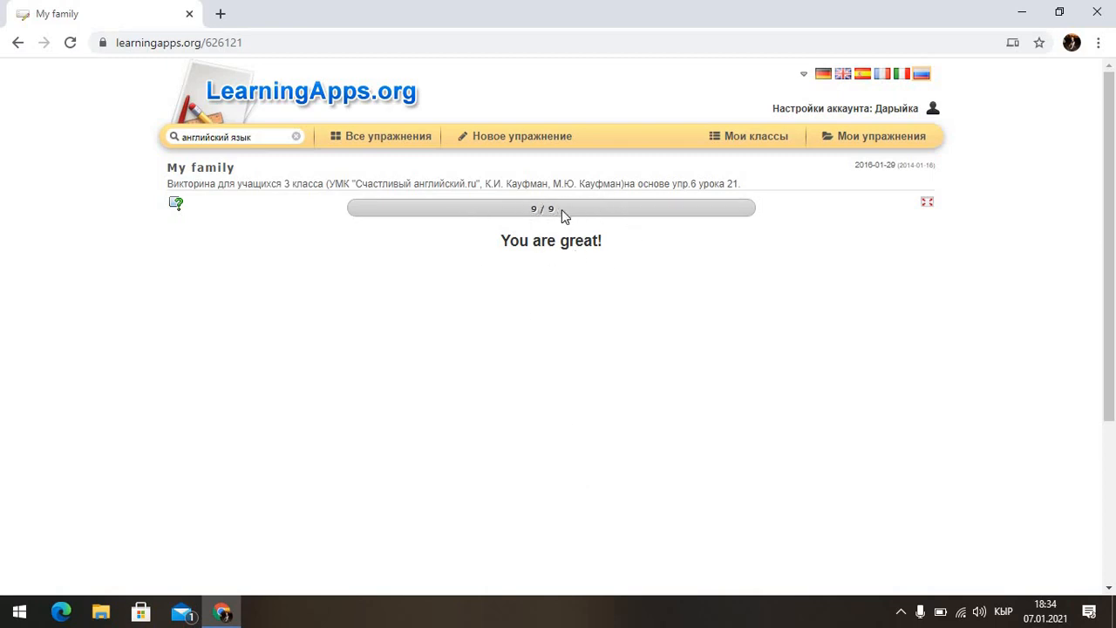
Step: Return to the search results for "английский язык" and reopen the "My family" exercise
click(17, 43)
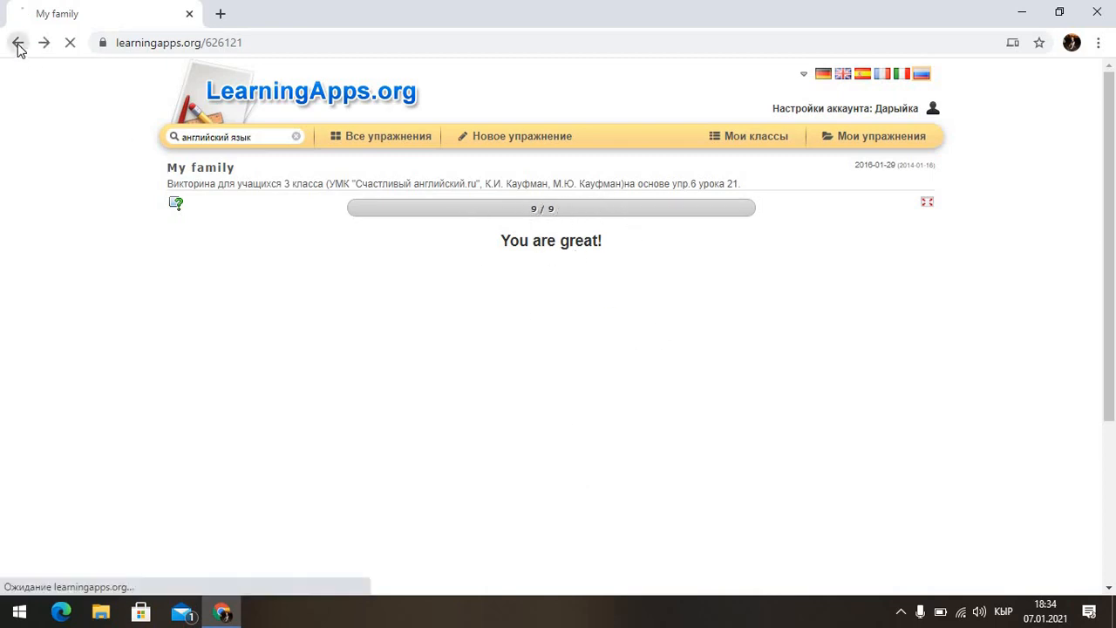
scroll(507, 368, up, 1)
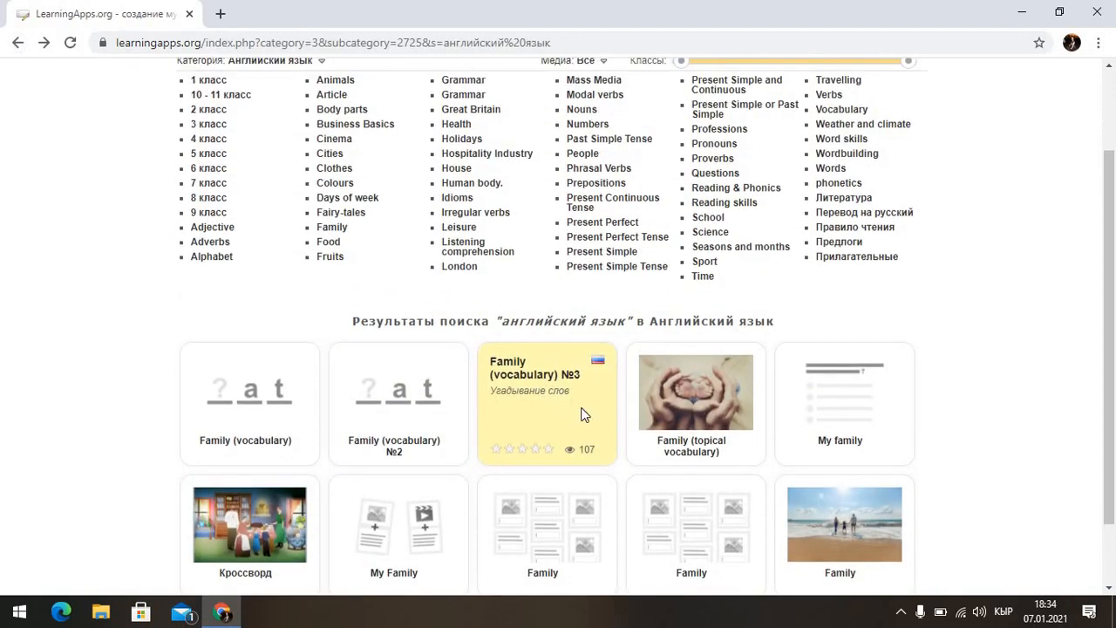
scroll(576, 410, down, 1)
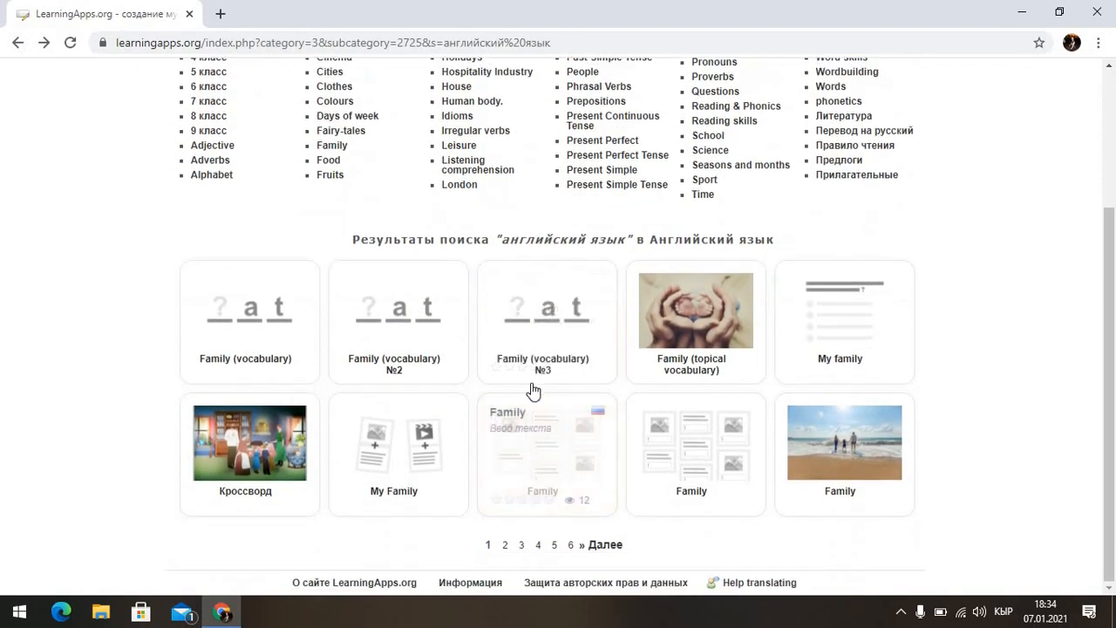
click(847, 332)
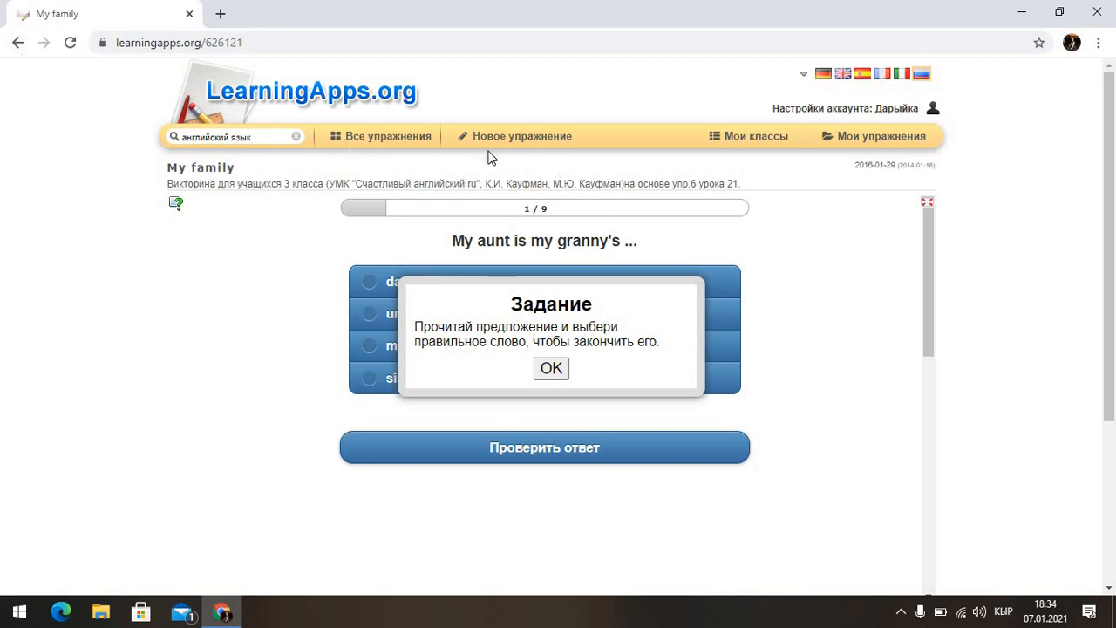
Step: Open the page for creating a new exercise and look through the exercise templates offered there
click(526, 140)
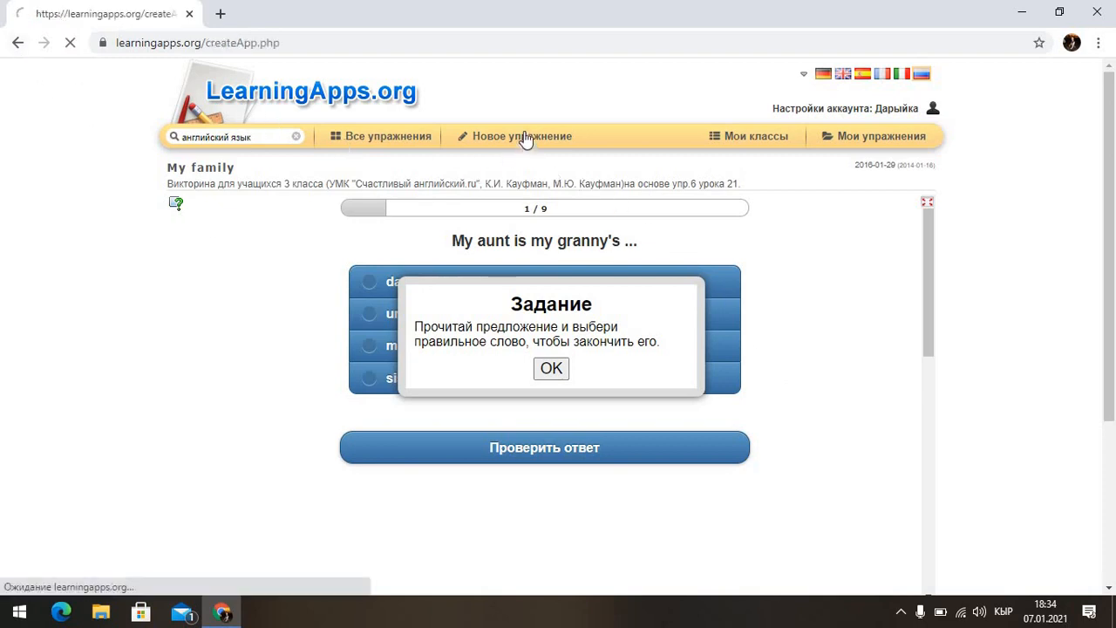
scroll(927, 411, down, 4)
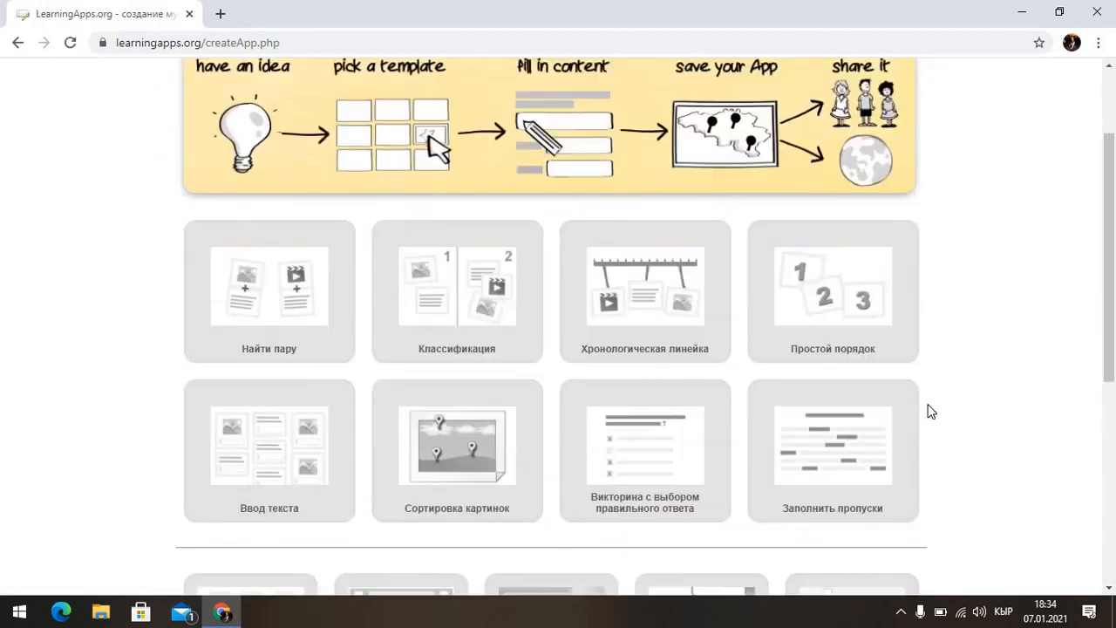
scroll(930, 411, down, 3)
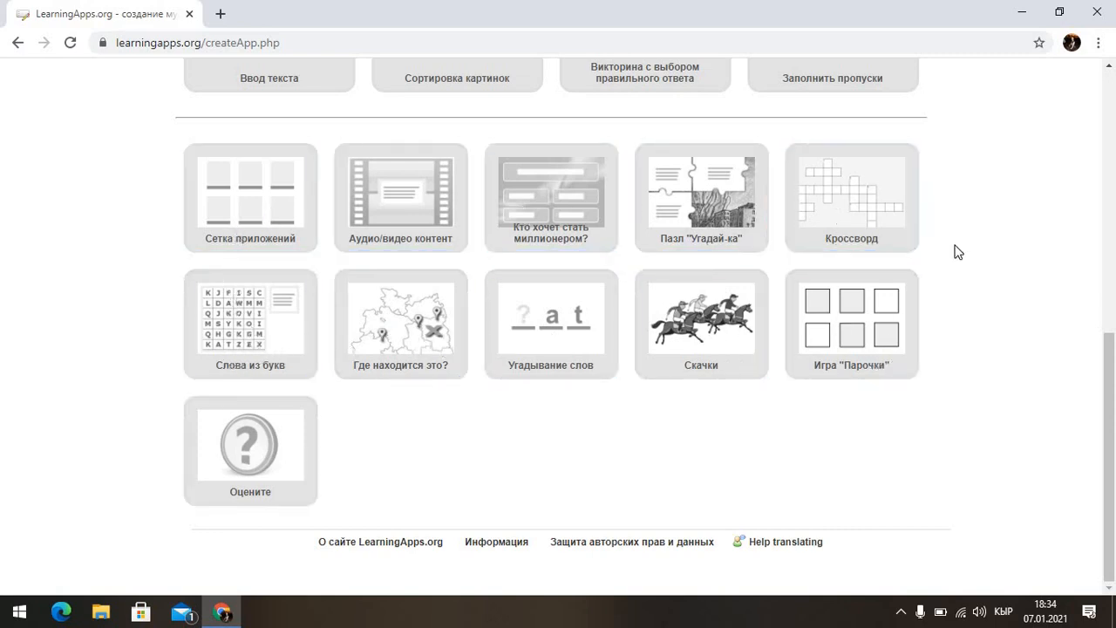
scroll(955, 251, up, 3)
scroll(957, 251, up, 4)
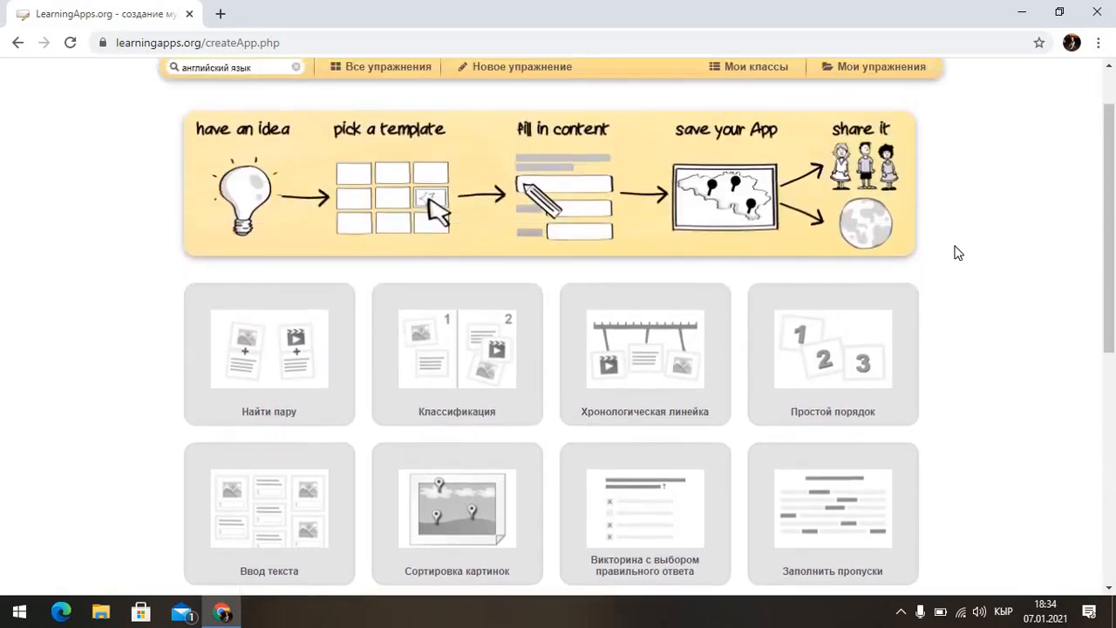
scroll(978, 381, down, 1)
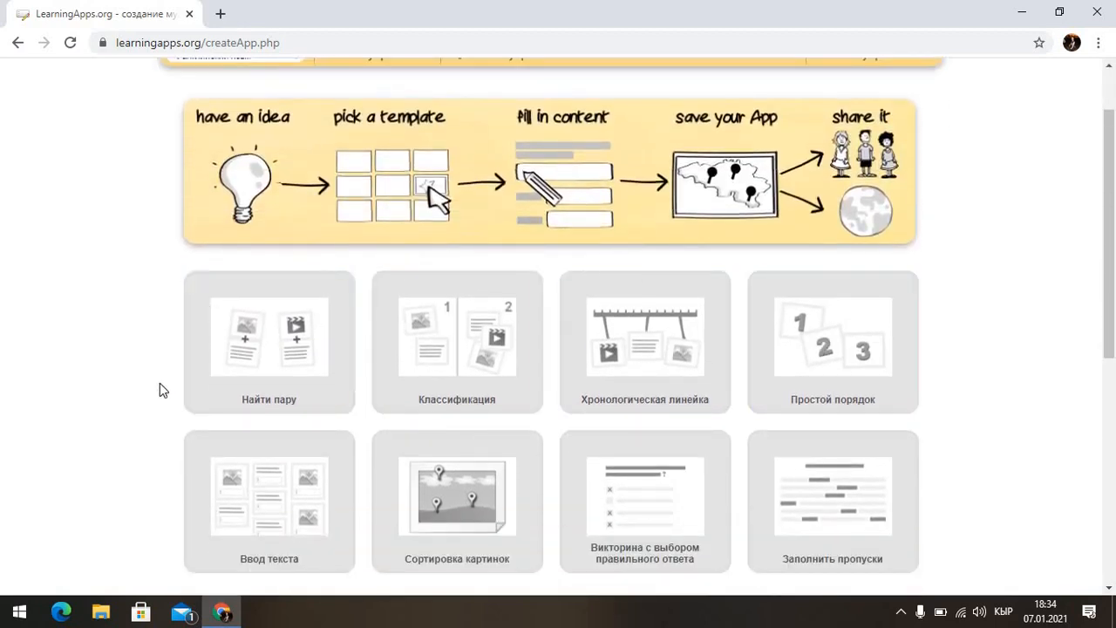
click(293, 45)
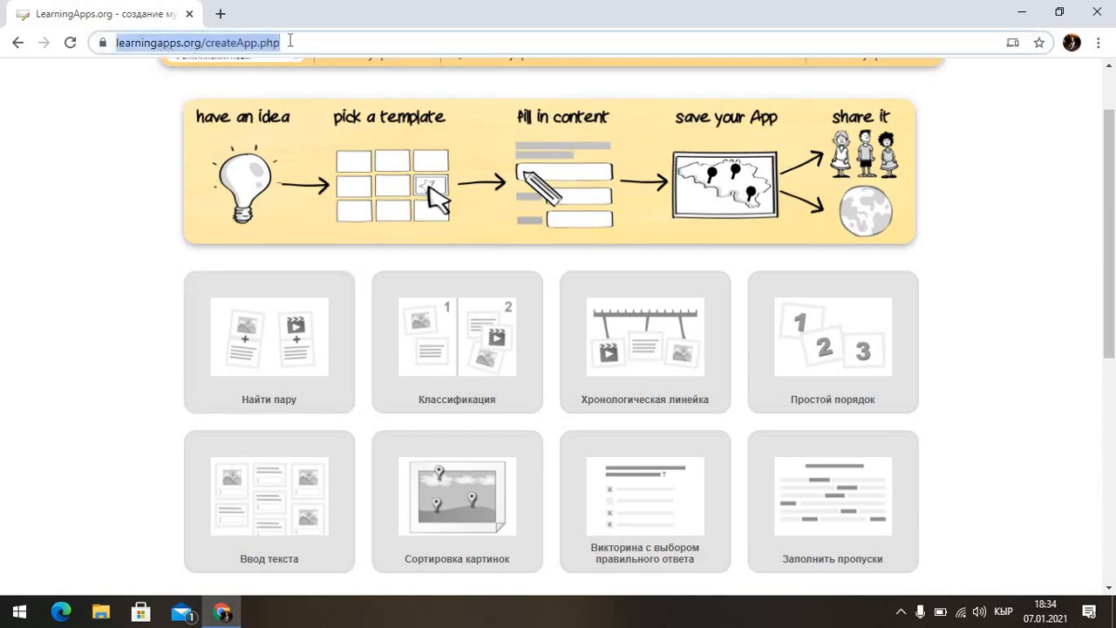
click(153, 202)
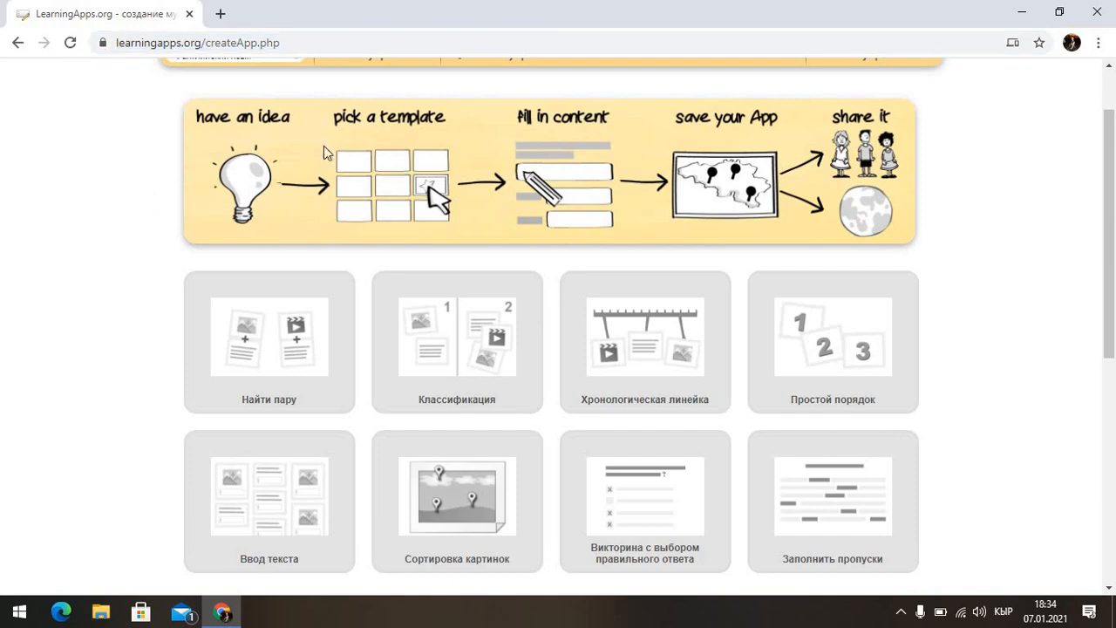
Step: Choose the "Найти пару" template and start creating a new exercise from it
scroll(1113, 159, up, 1)
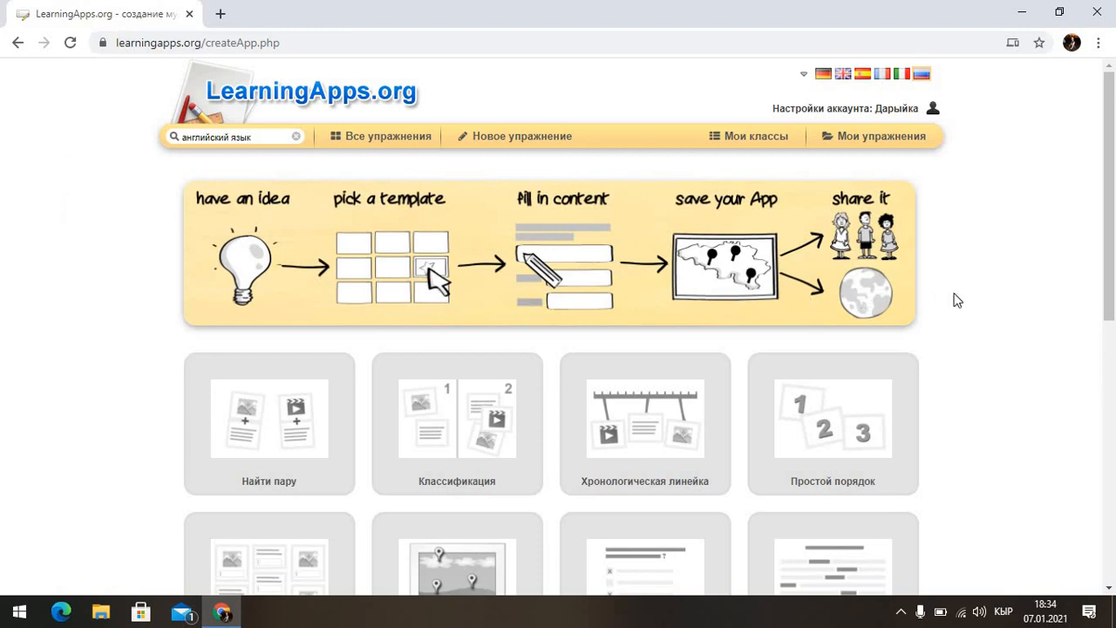
scroll(957, 300, down, 5)
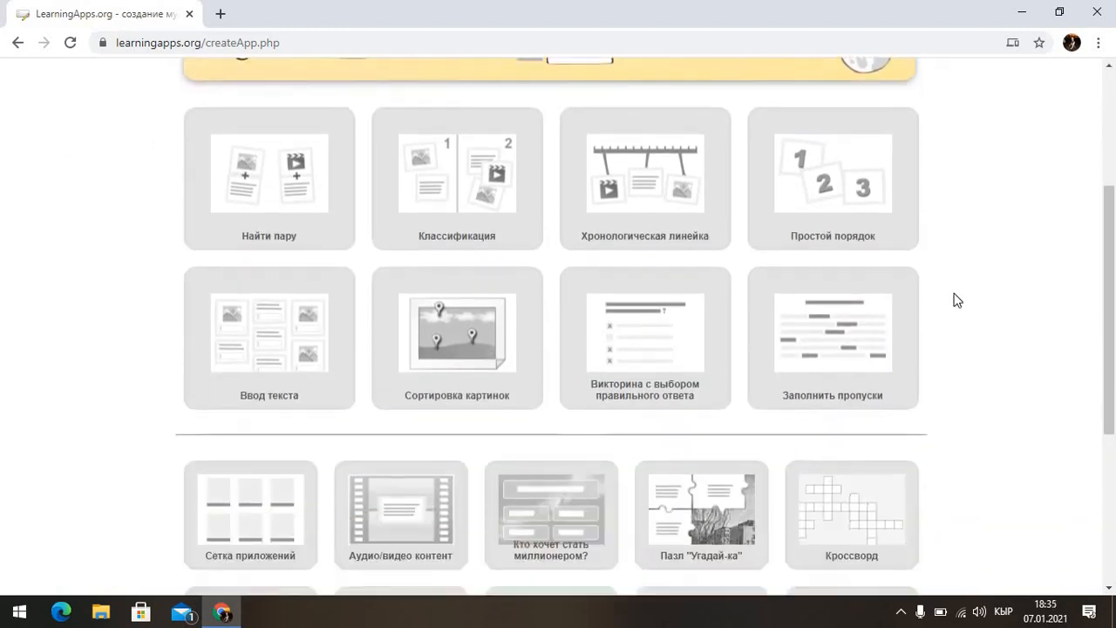
scroll(958, 300, down, 2)
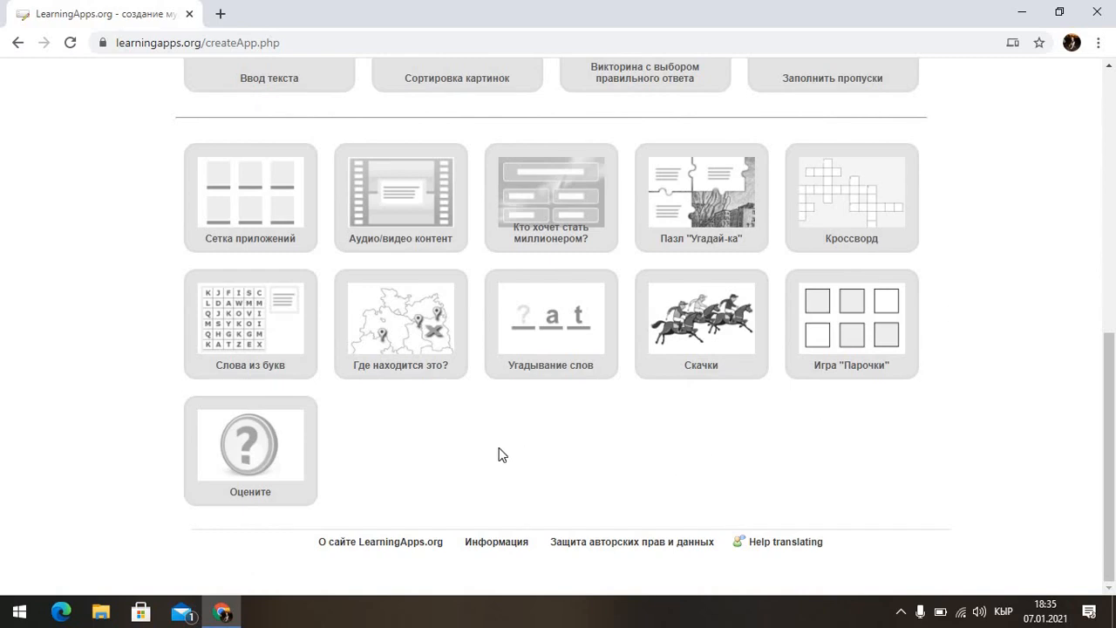
scroll(500, 452, up, 4)
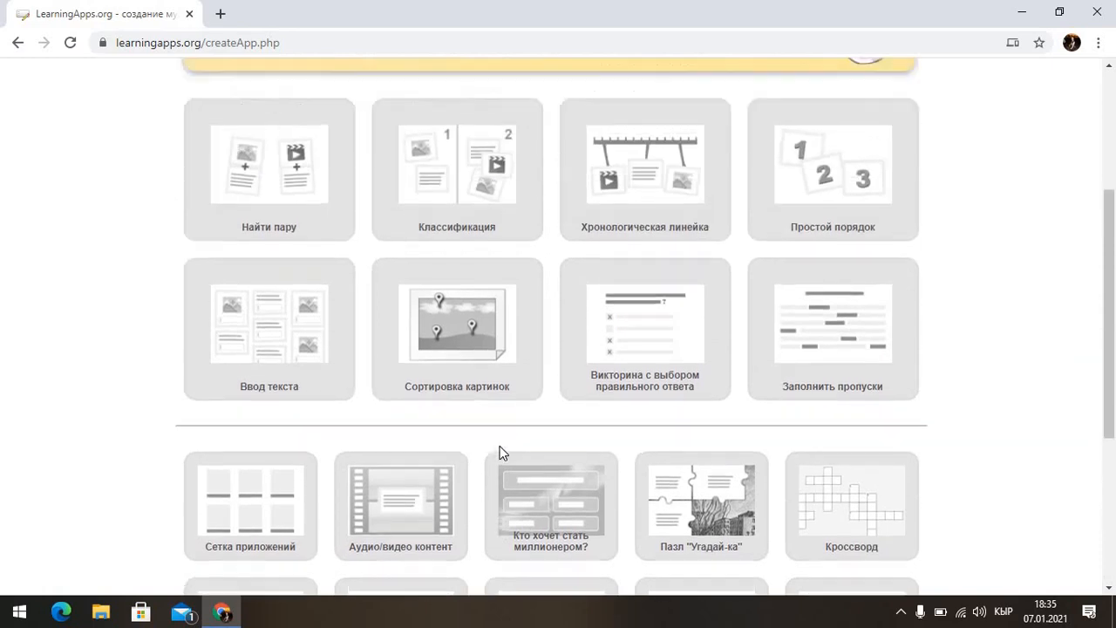
scroll(493, 448, up, 1)
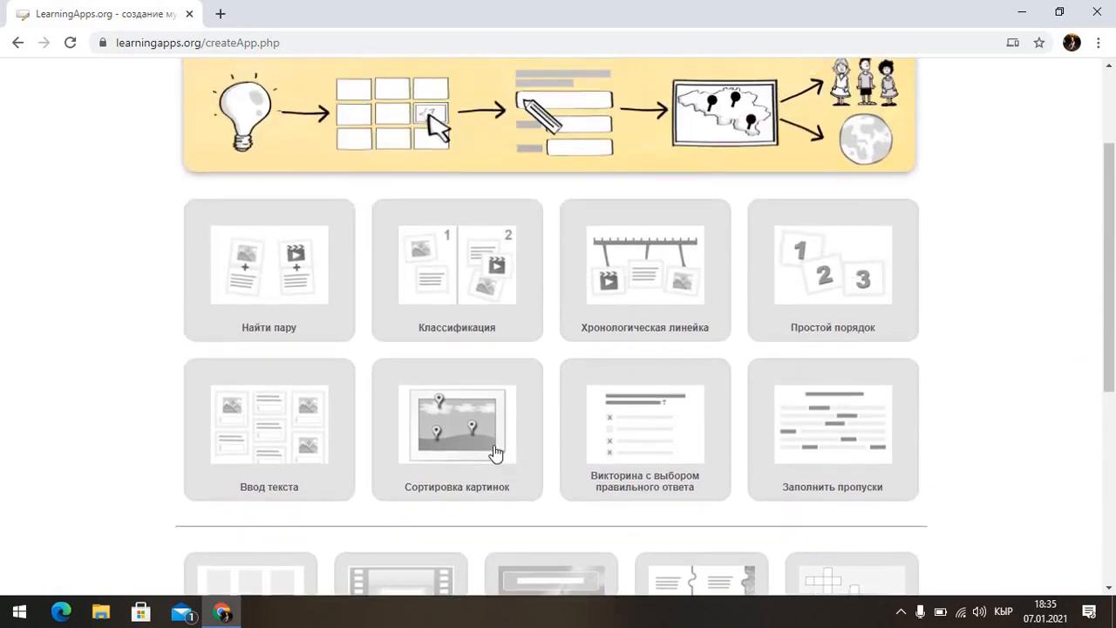
click(267, 271)
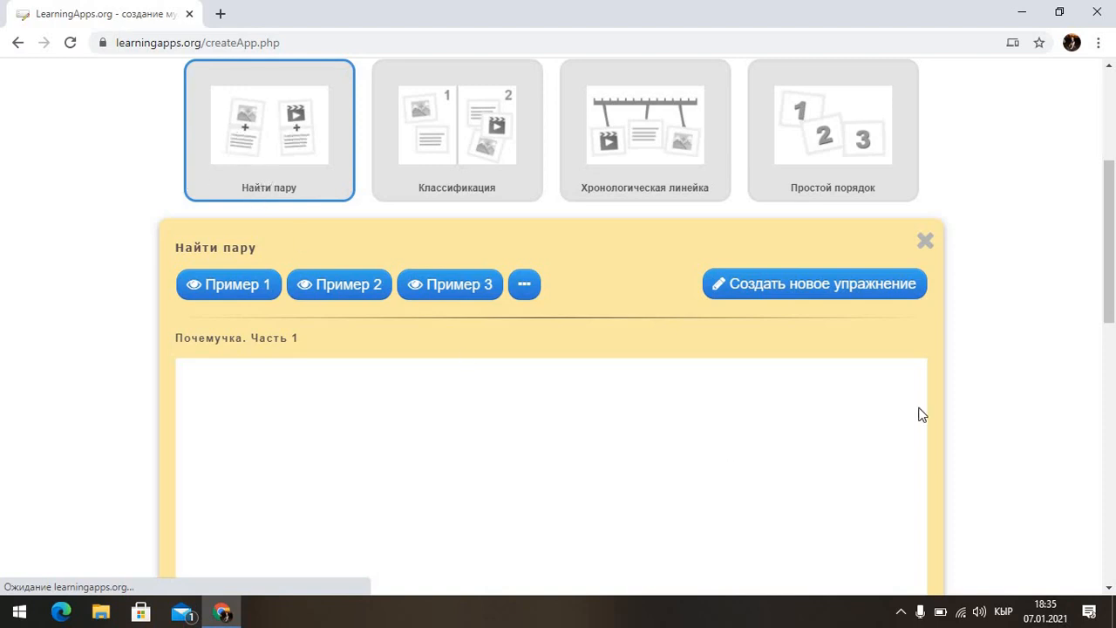
scroll(917, 394, down, 4)
scroll(916, 390, up, 3)
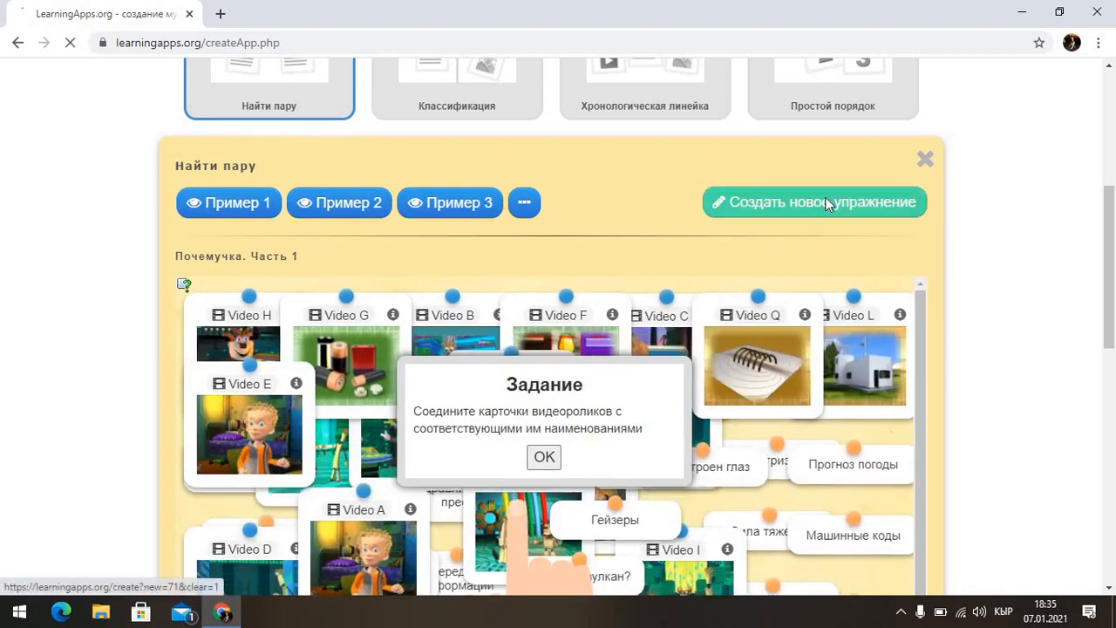
click(825, 213)
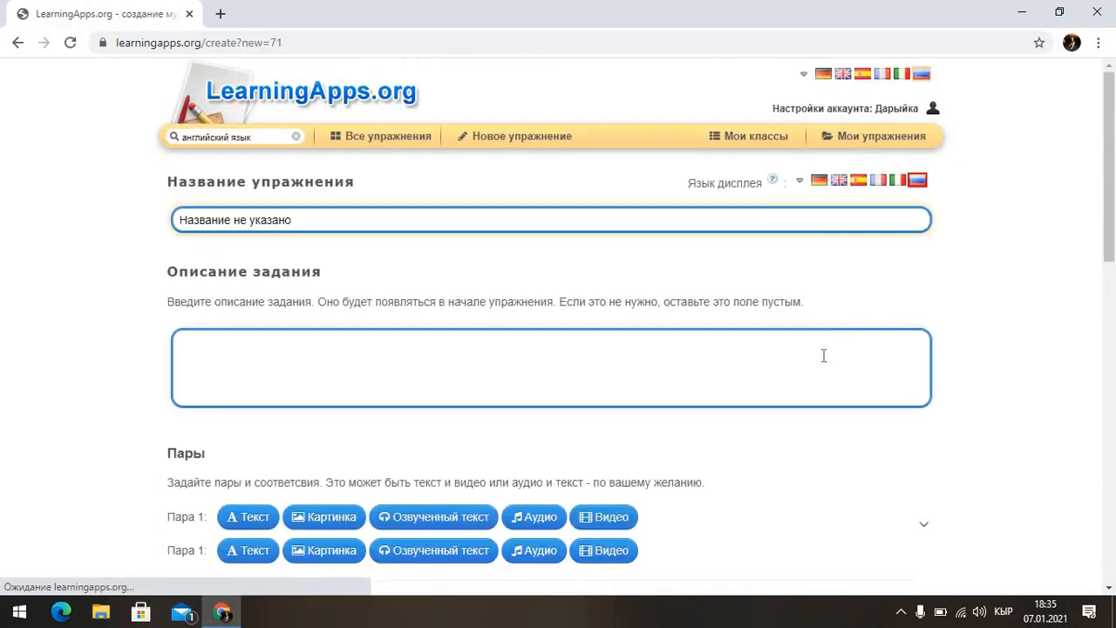
Step: Examine the new exercise form, including the task description, pairs, additional elements, alignment and feedback sections
click(713, 372)
scroll(713, 372, down, 3)
scroll(713, 372, down, 1)
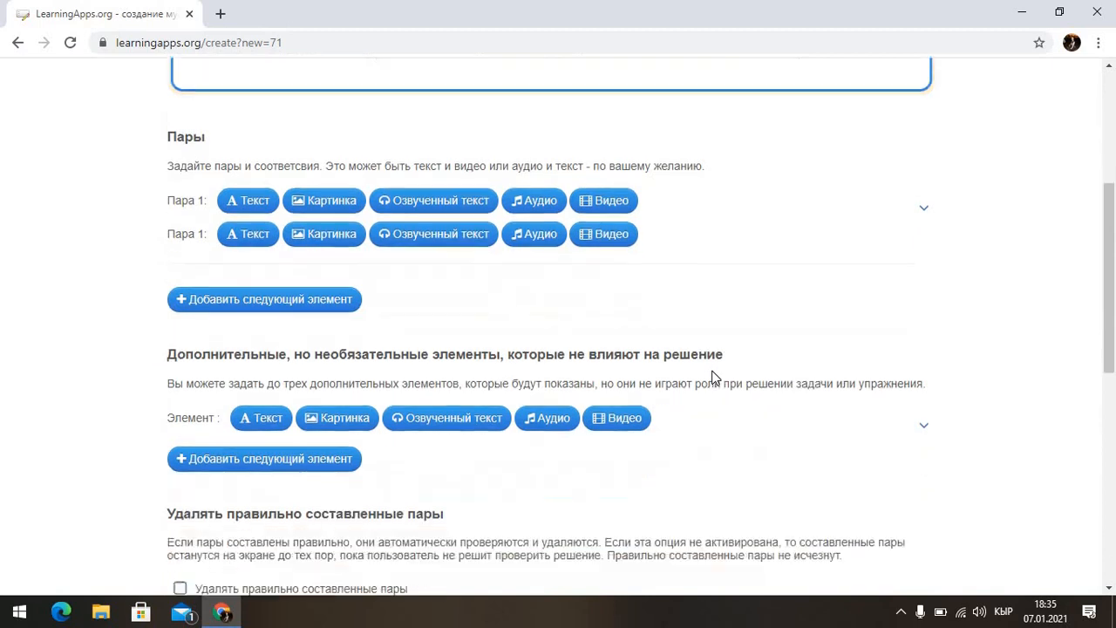
scroll(706, 367, up, 2)
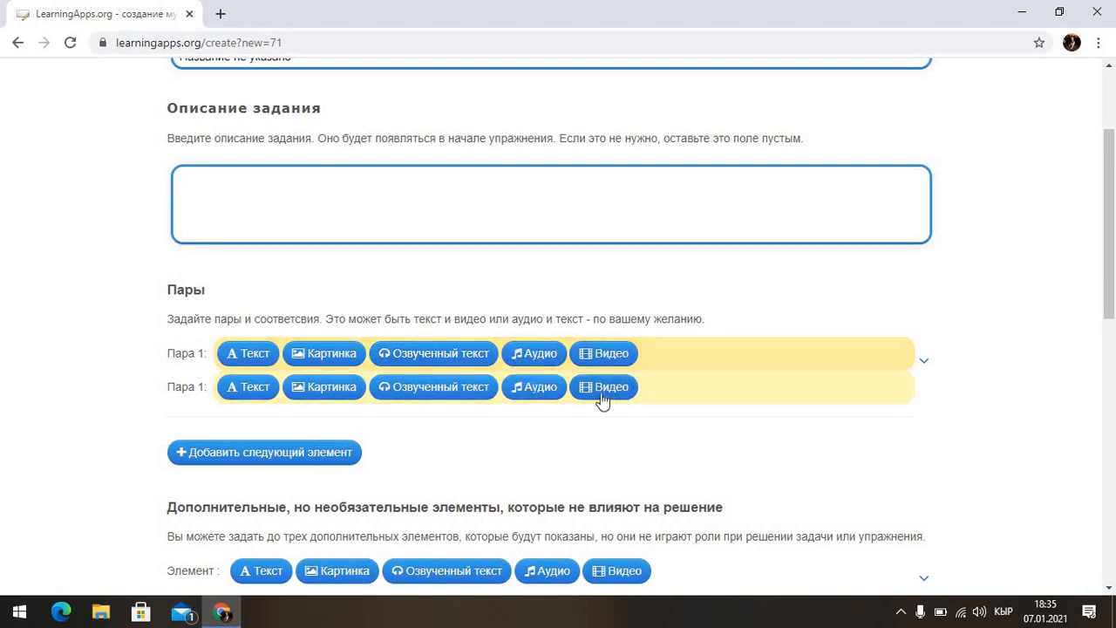
scroll(456, 474, down, 1)
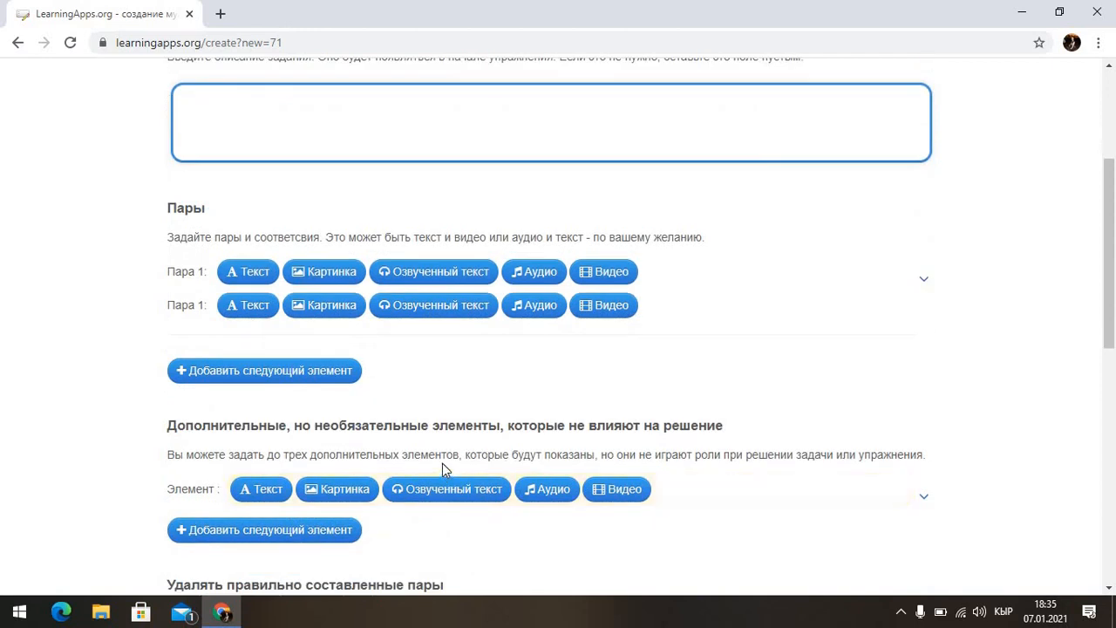
scroll(439, 469, down, 3)
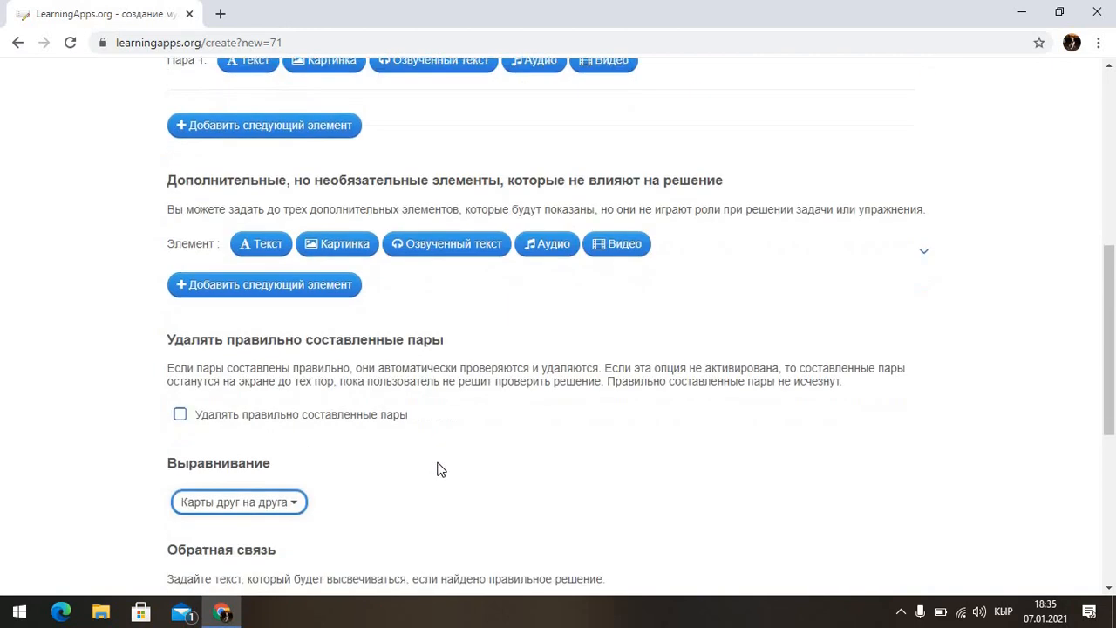
scroll(436, 469, up, 5)
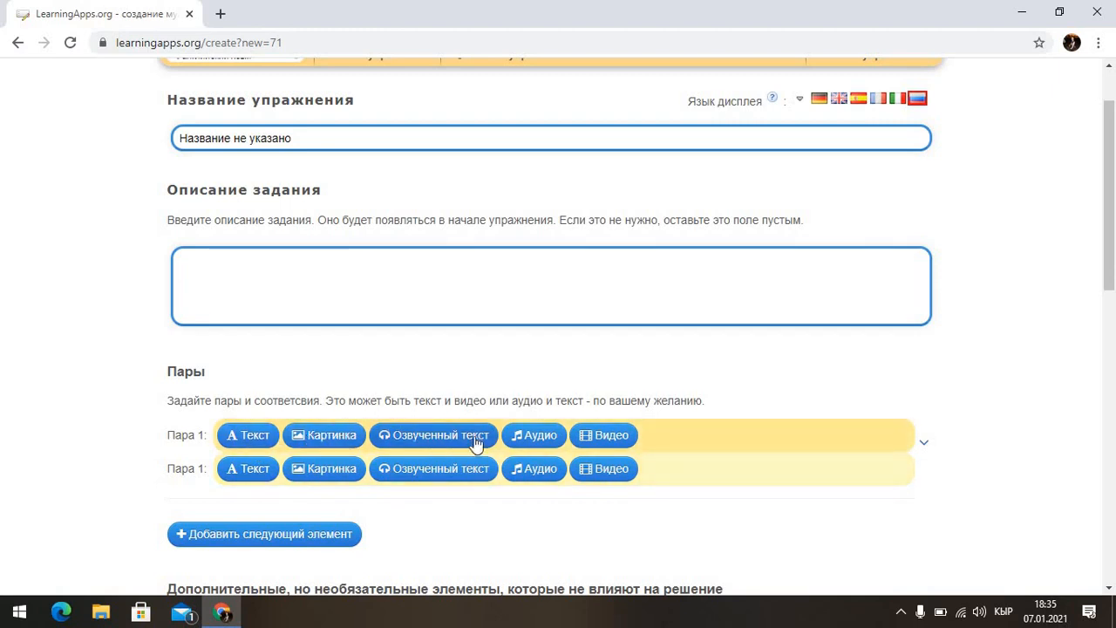
scroll(782, 460, down, 3)
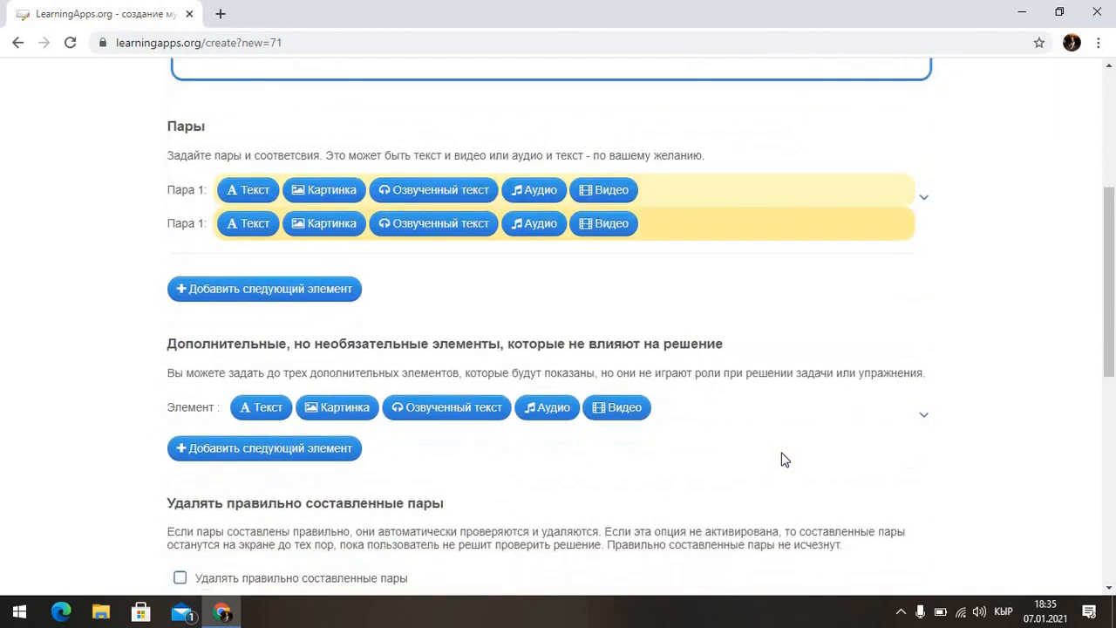
scroll(782, 459, down, 4)
scroll(780, 459, down, 1)
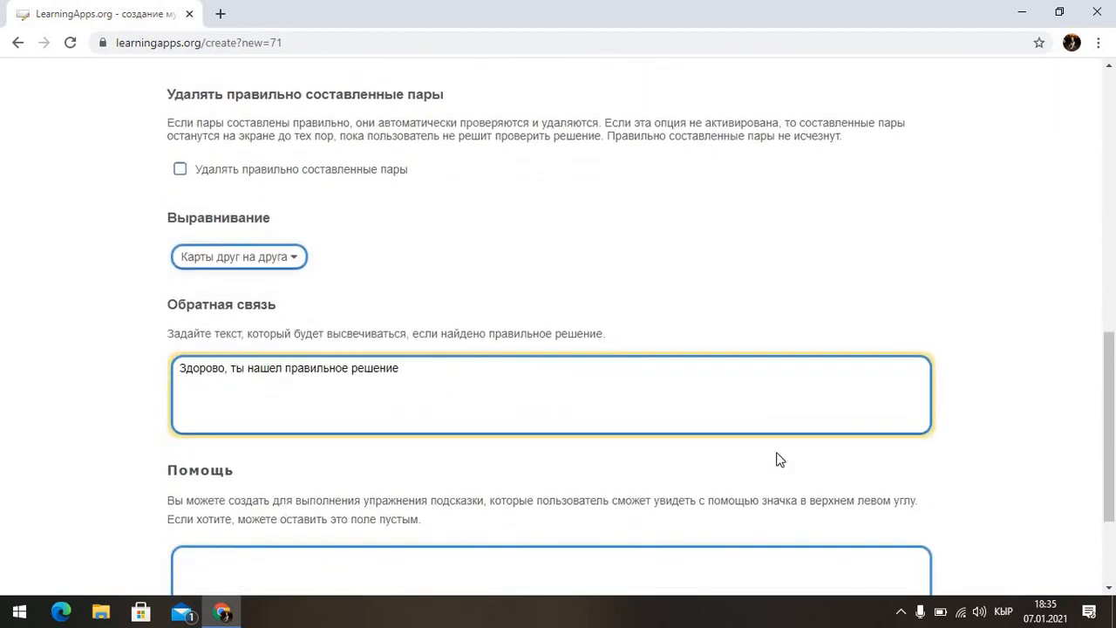
scroll(673, 444, up, 5)
scroll(523, 437, up, 1)
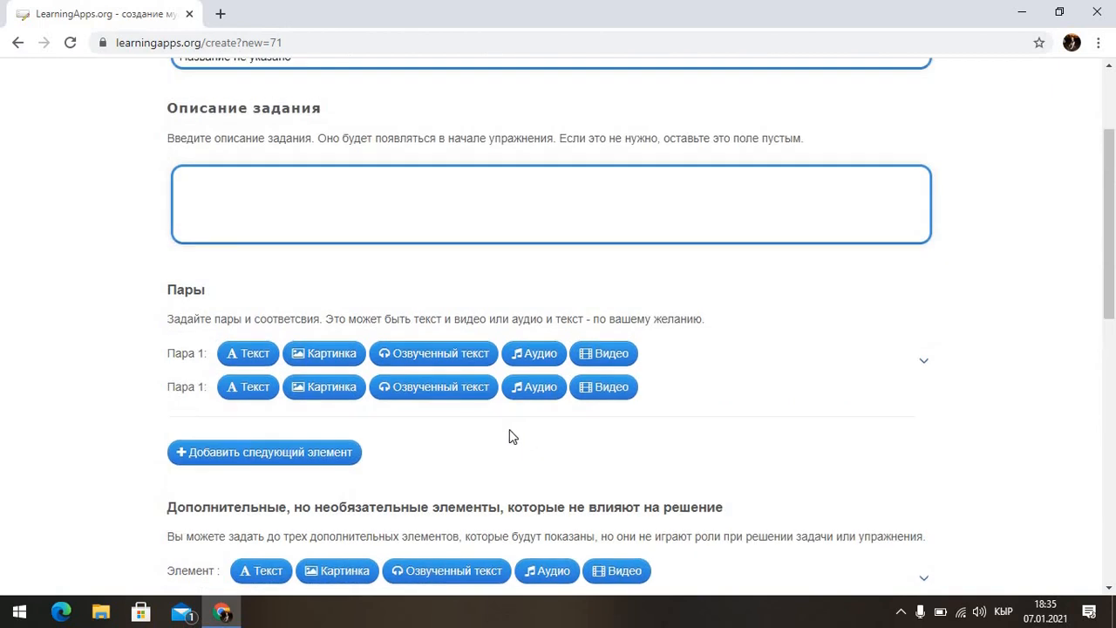
Step: Fill the first pair with the text elements "Table" and "стол"
scroll(402, 435, down, 1)
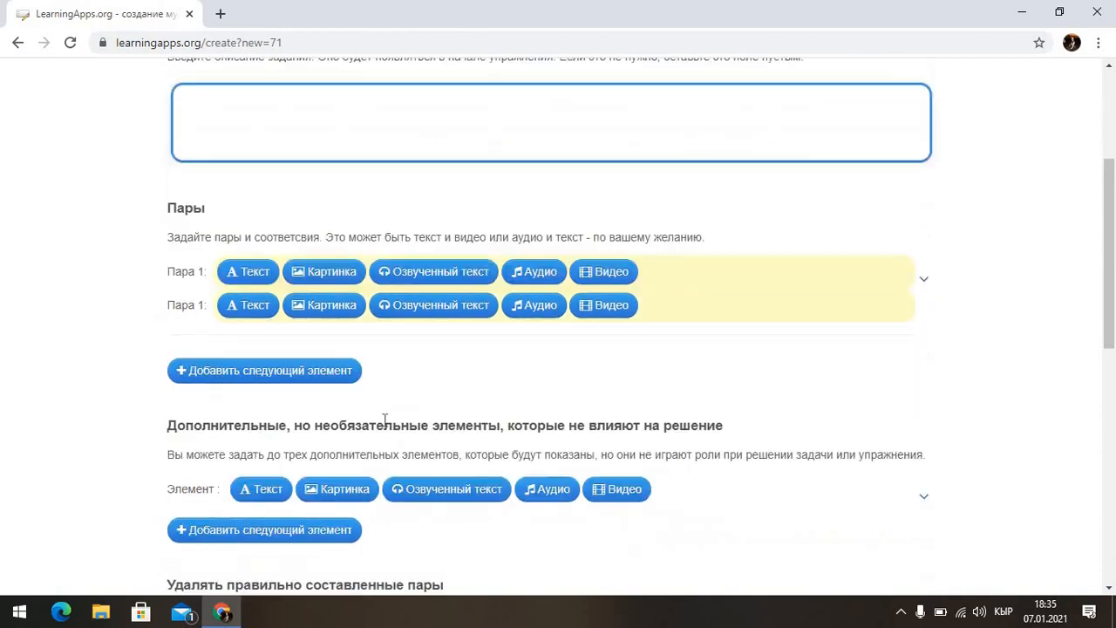
click(249, 271)
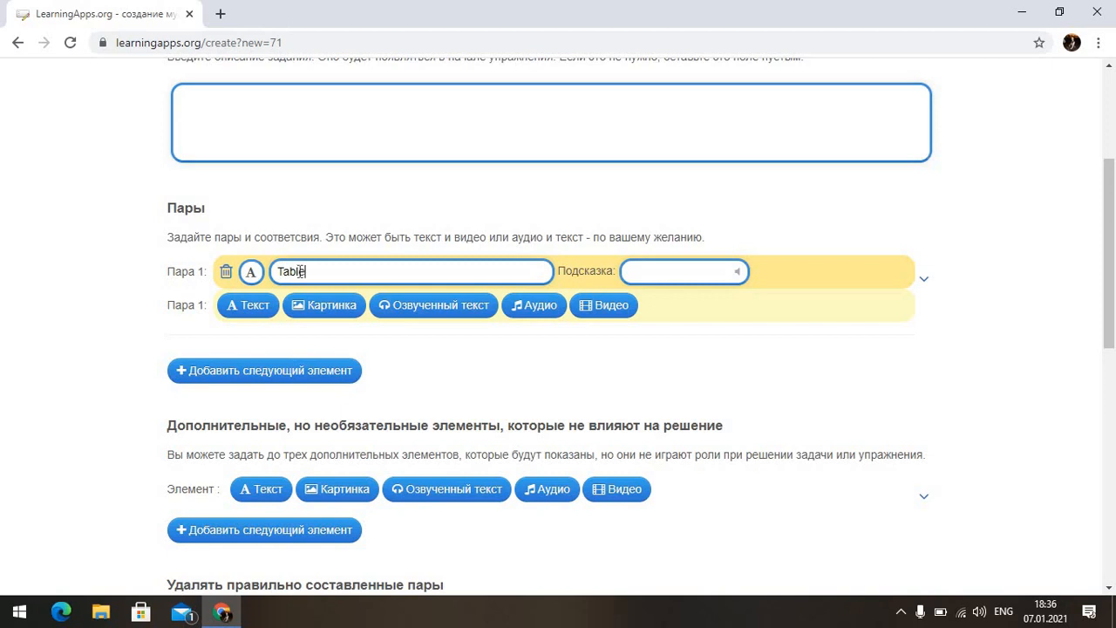
click(256, 306)
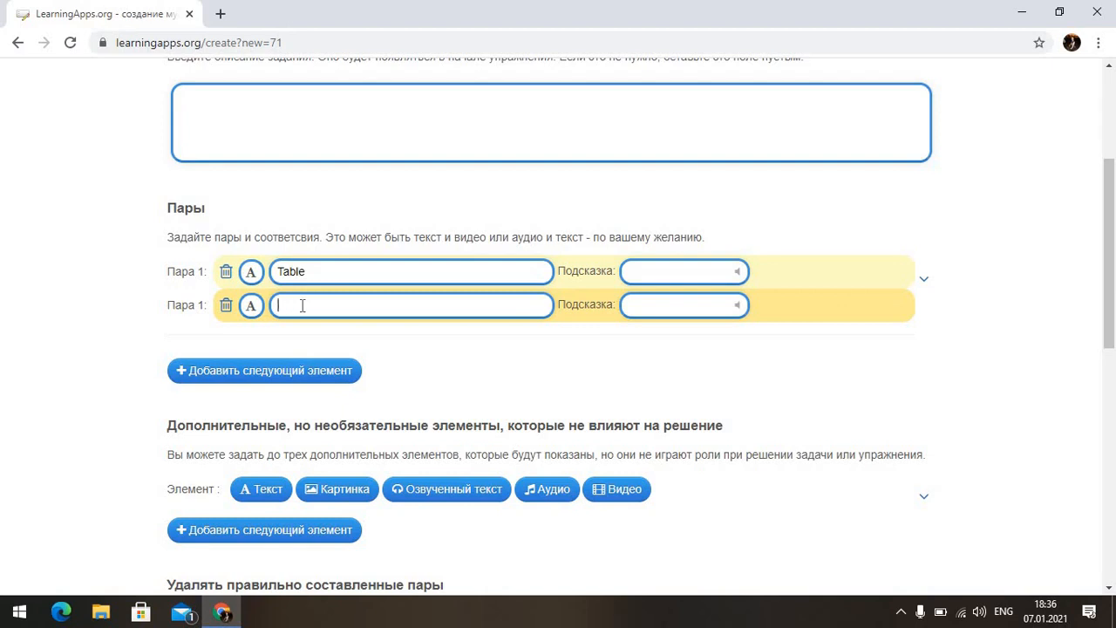
Step: Add a second pair made of the text elements "book" and "китеп"
click(305, 373)
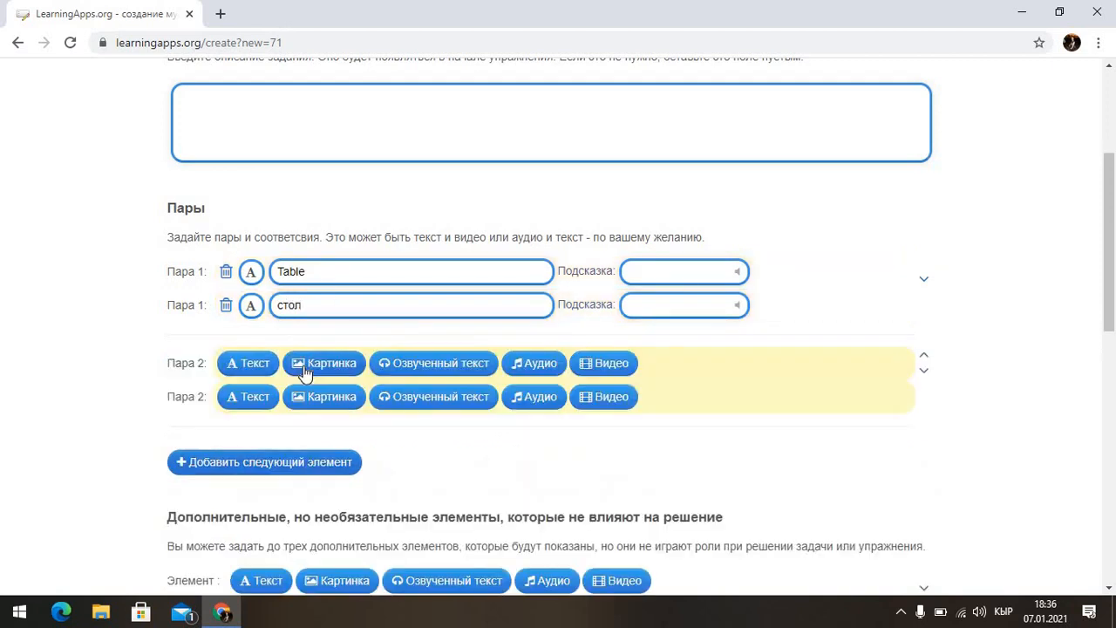
click(251, 365)
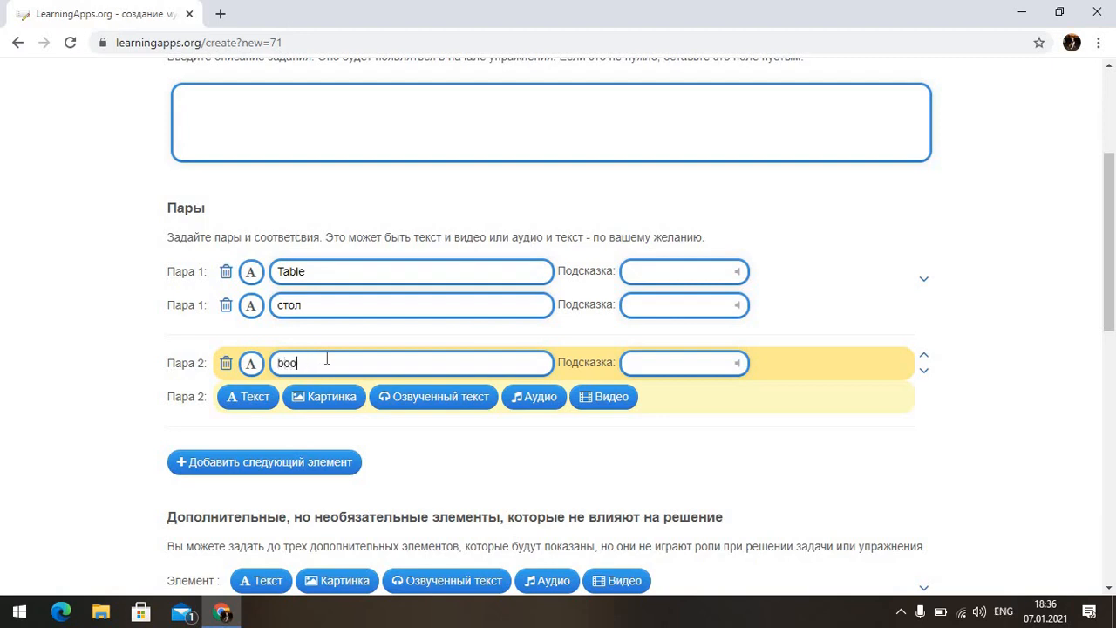
click(249, 397)
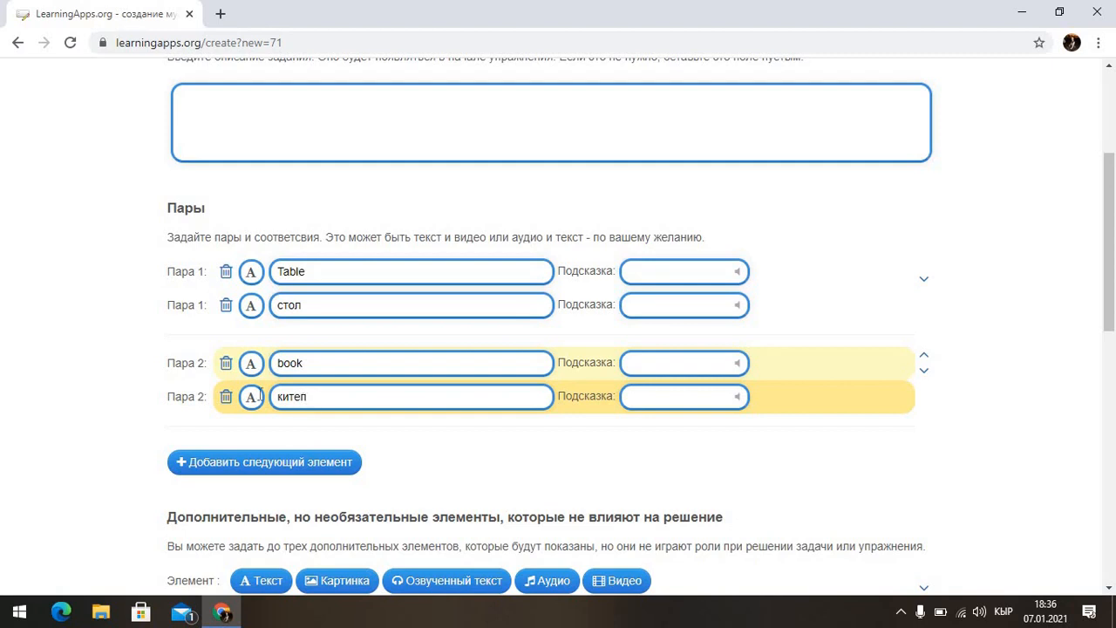
Step: Add a third pair made of the text elements "bag" and "сумка"
click(236, 460)
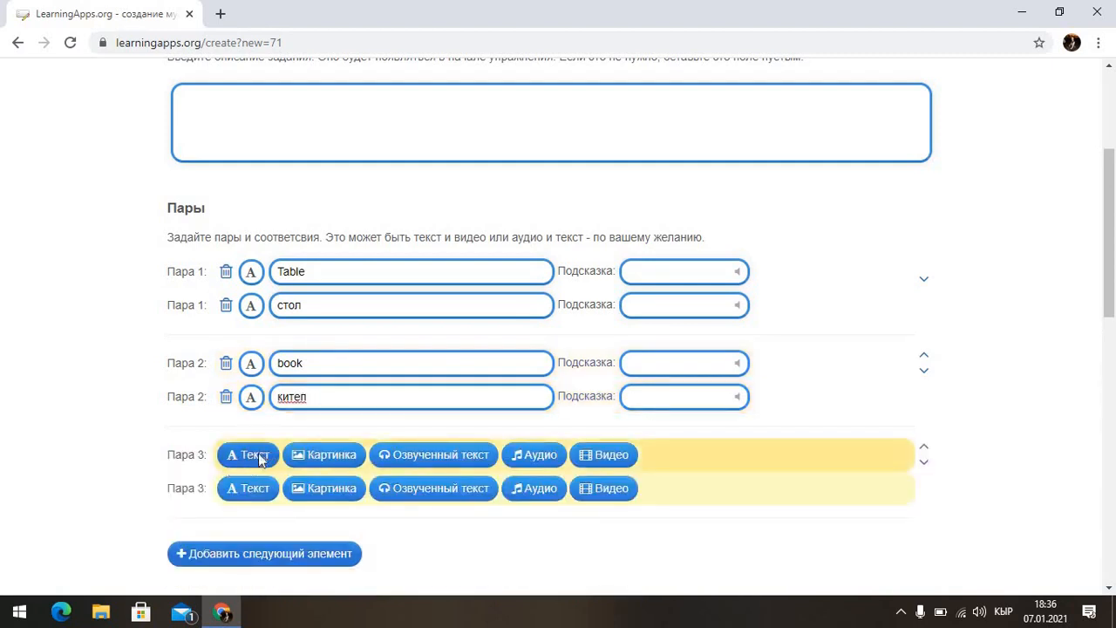
click(258, 453)
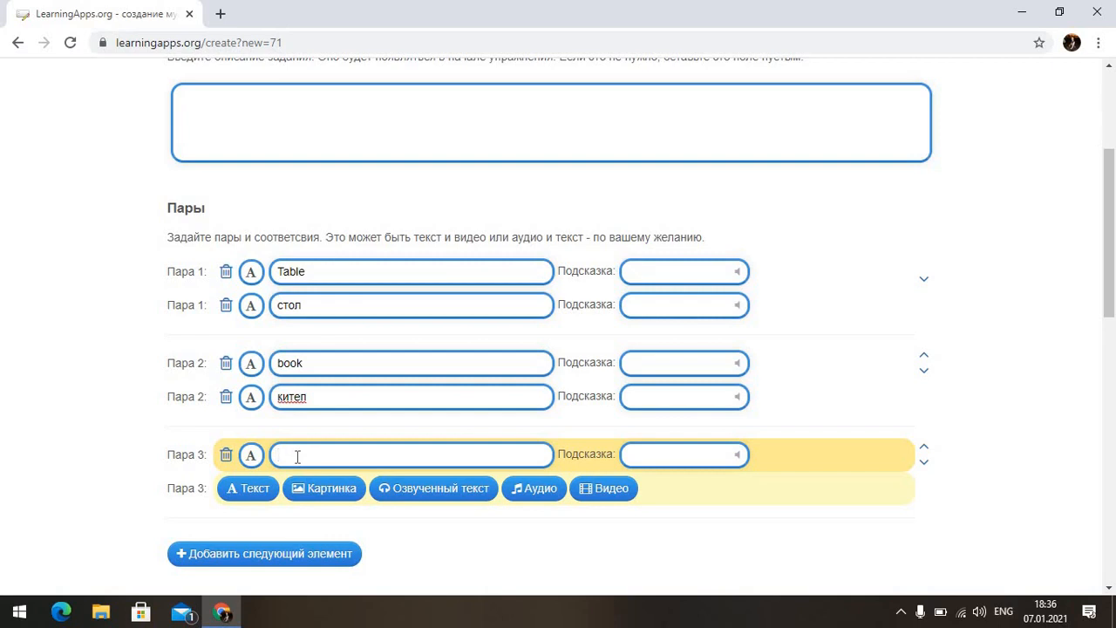
click(250, 488)
key(alt+shift)
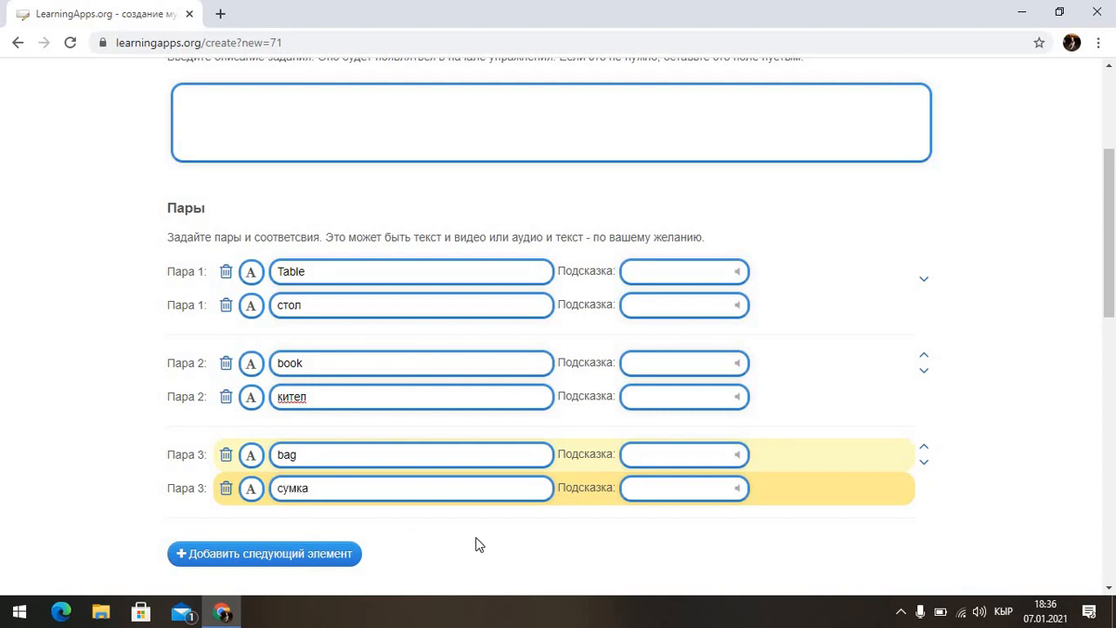
text(сумка)
Step: Enable the option "Удалять правильно составленные пары" for the exercise
scroll(779, 526, down, 3)
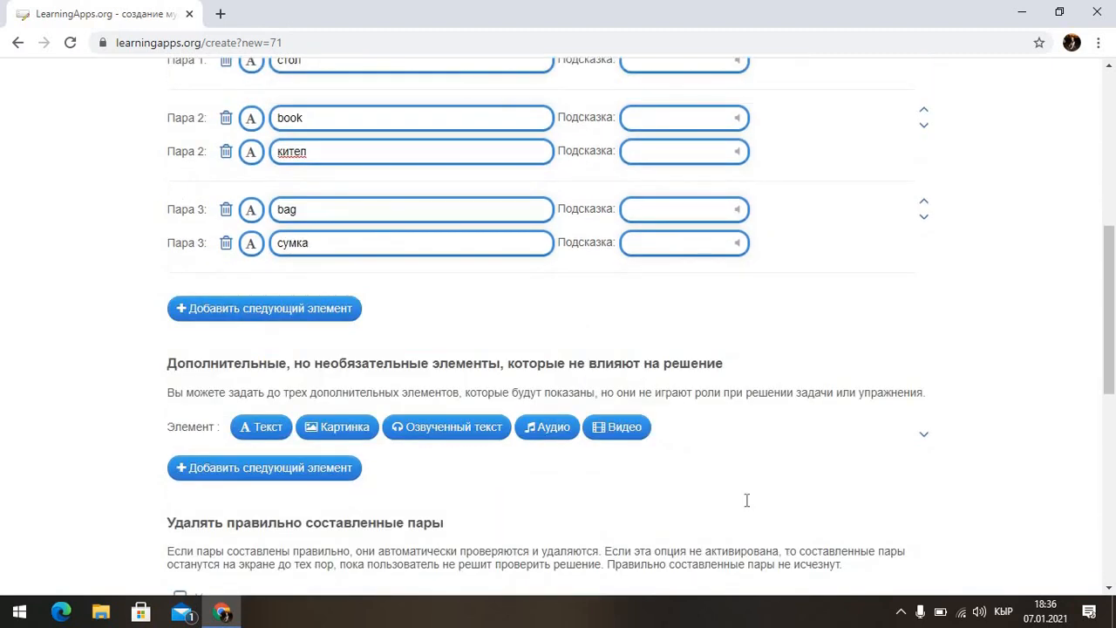
scroll(747, 500, down, 2)
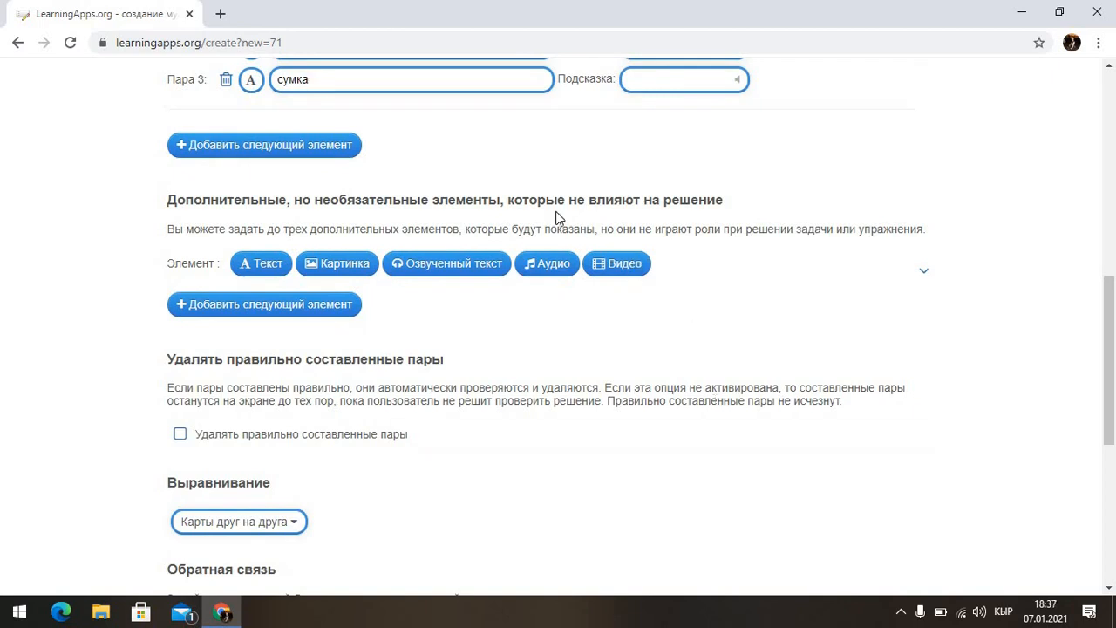
scroll(523, 366, down, 1)
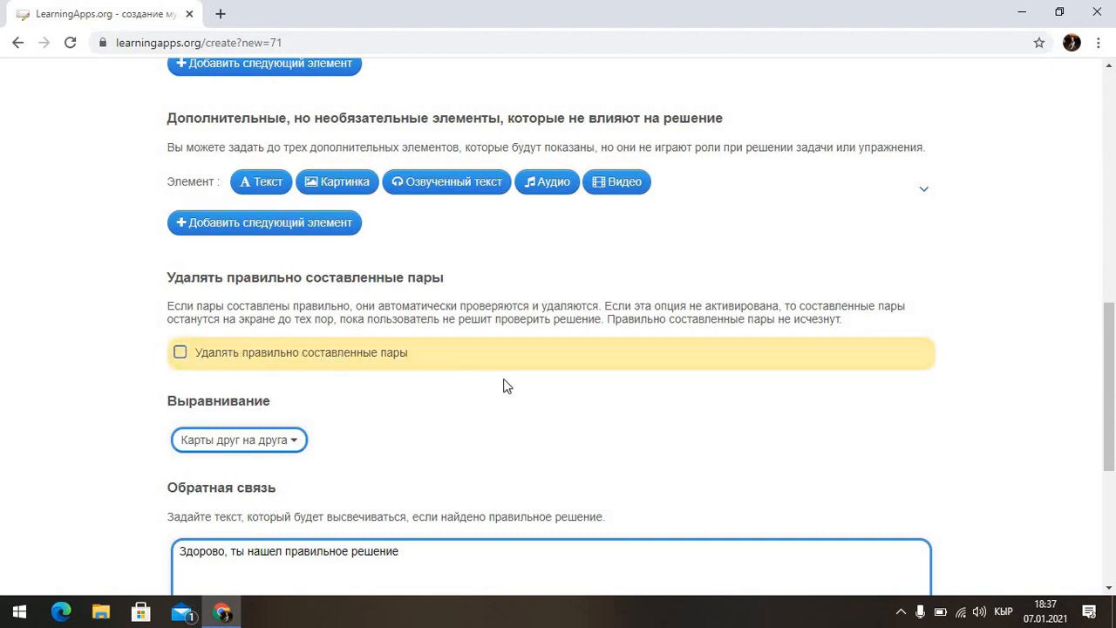
scroll(502, 379, up, 3)
scroll(494, 391, down, 4)
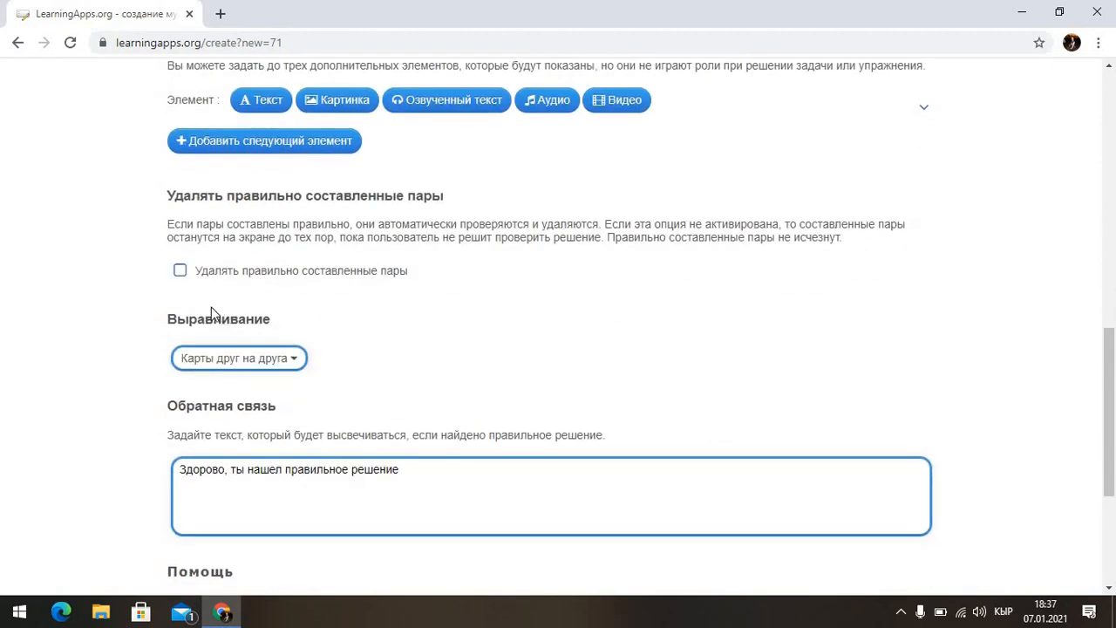
click(181, 274)
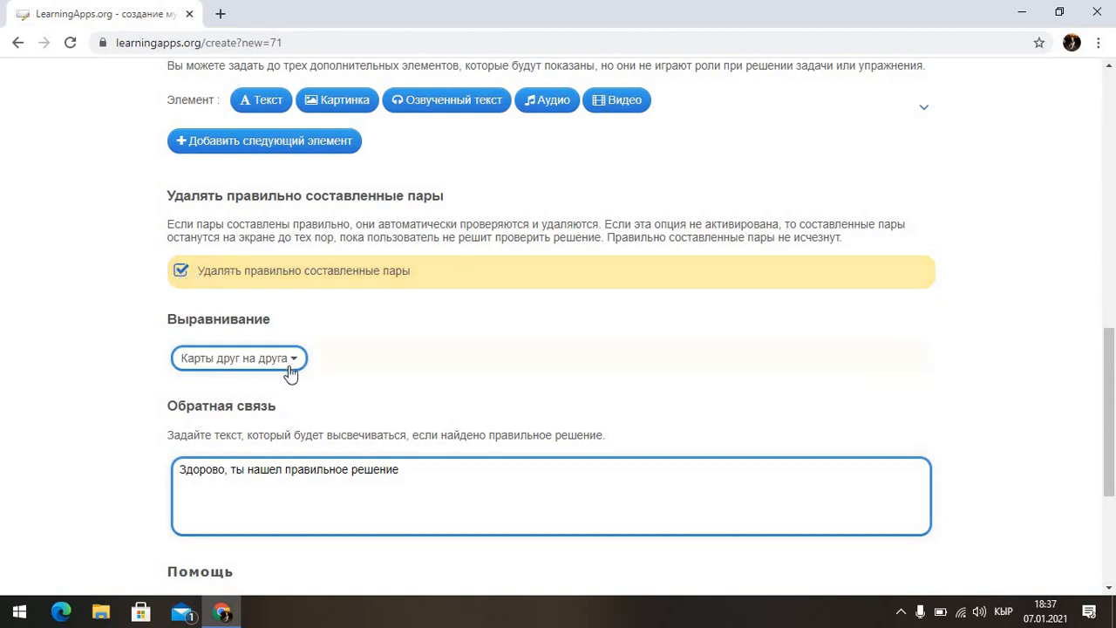
Step: Finish the exercise setup, keeping the default alignment and feedback, and show the exercise in preview
scroll(405, 365, down, 1)
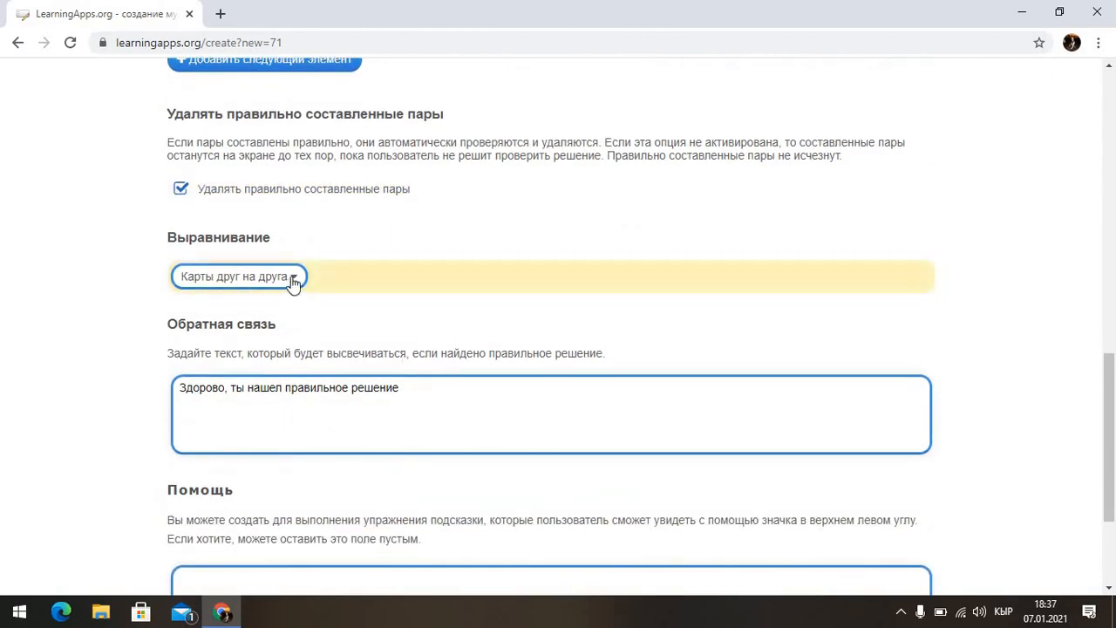
scroll(288, 461, down, 2)
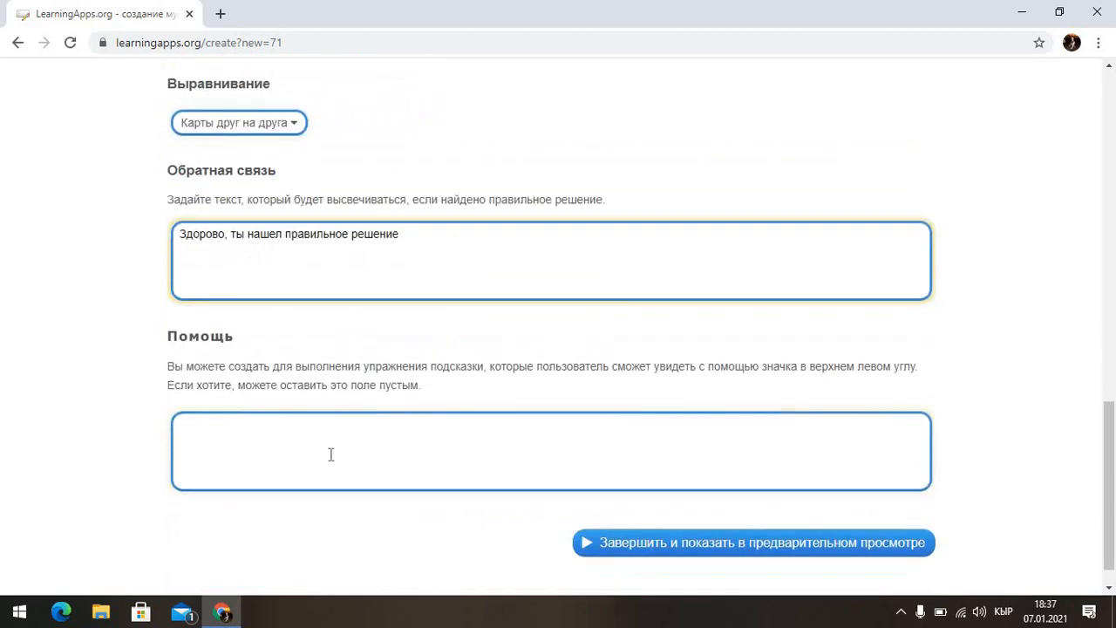
click(756, 539)
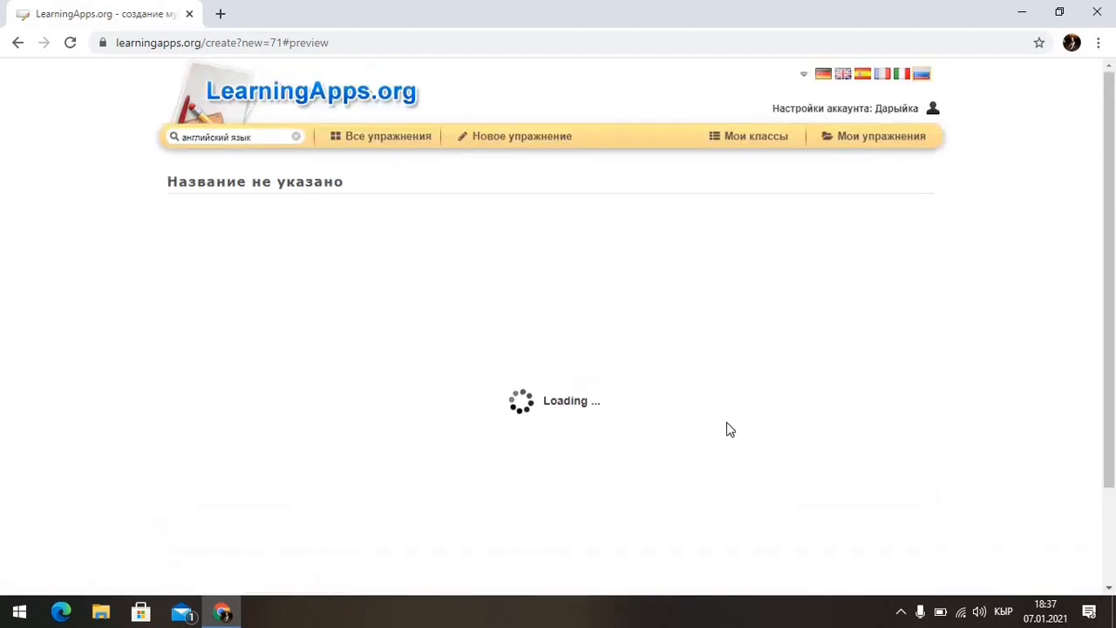
Step: Test the exercise in preview by matching стол with Table, bag with сумка and book with китеп
scroll(820, 316, down, 2)
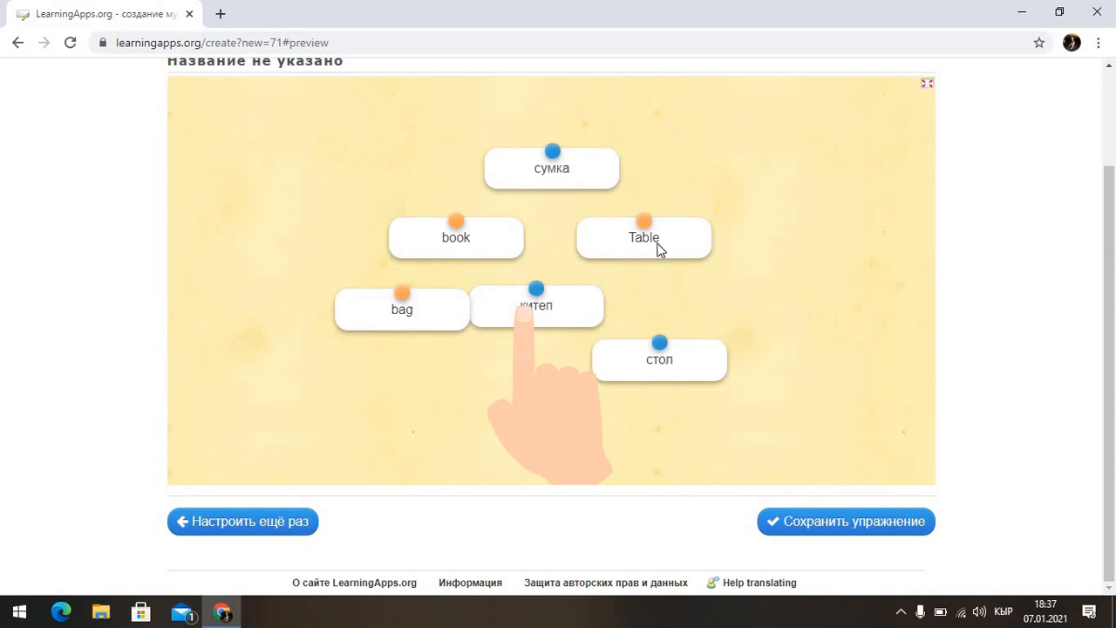
drag(690, 332, 663, 240)
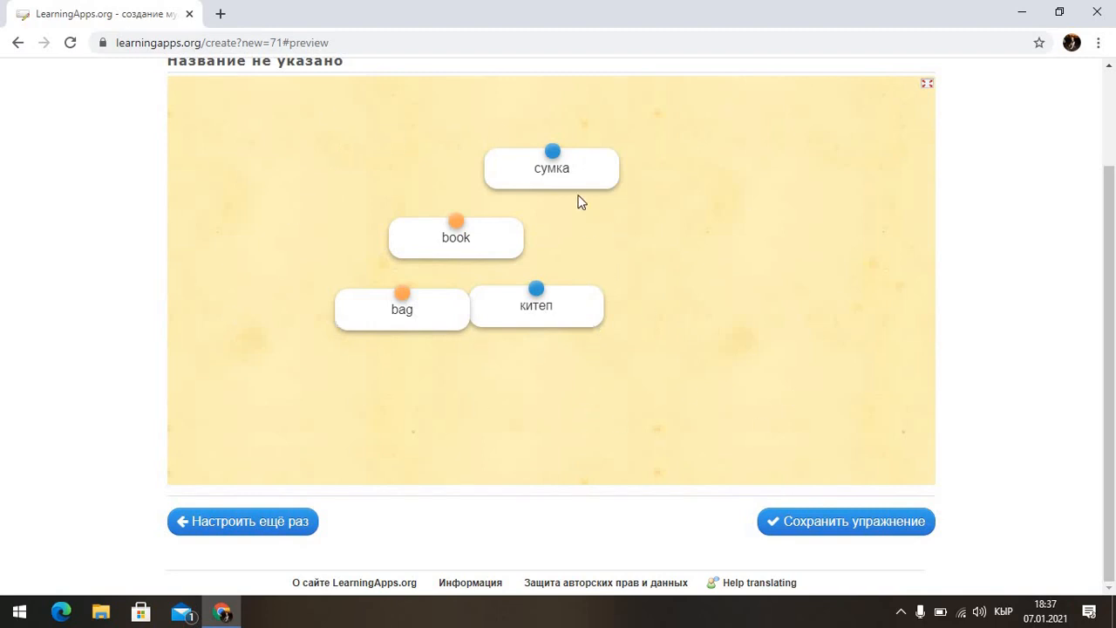
drag(436, 301, 603, 186)
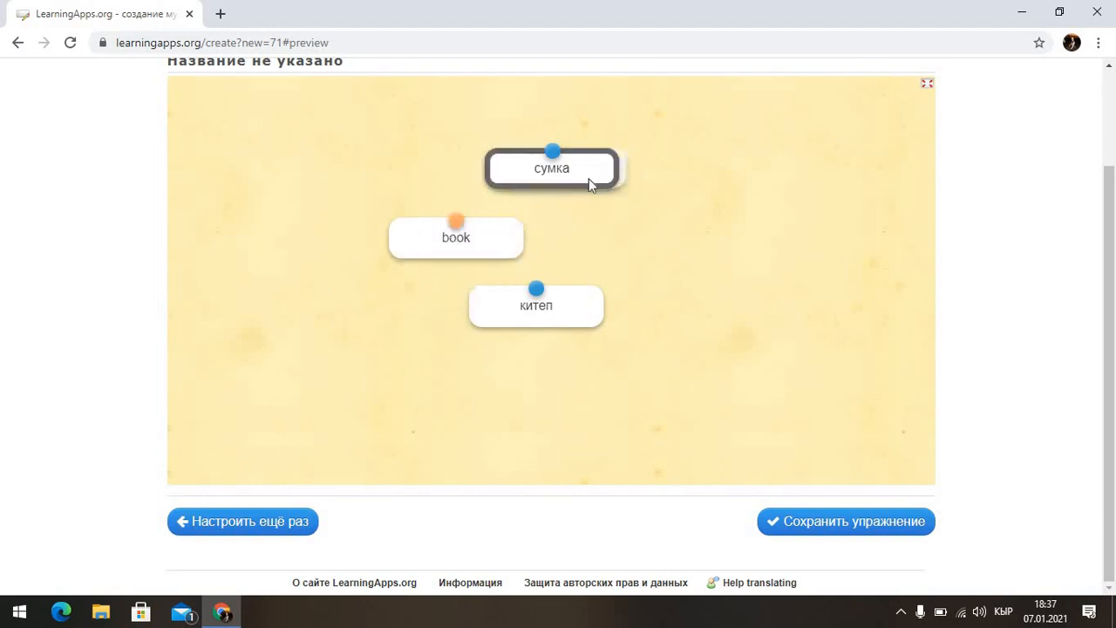
drag(481, 249, 540, 319)
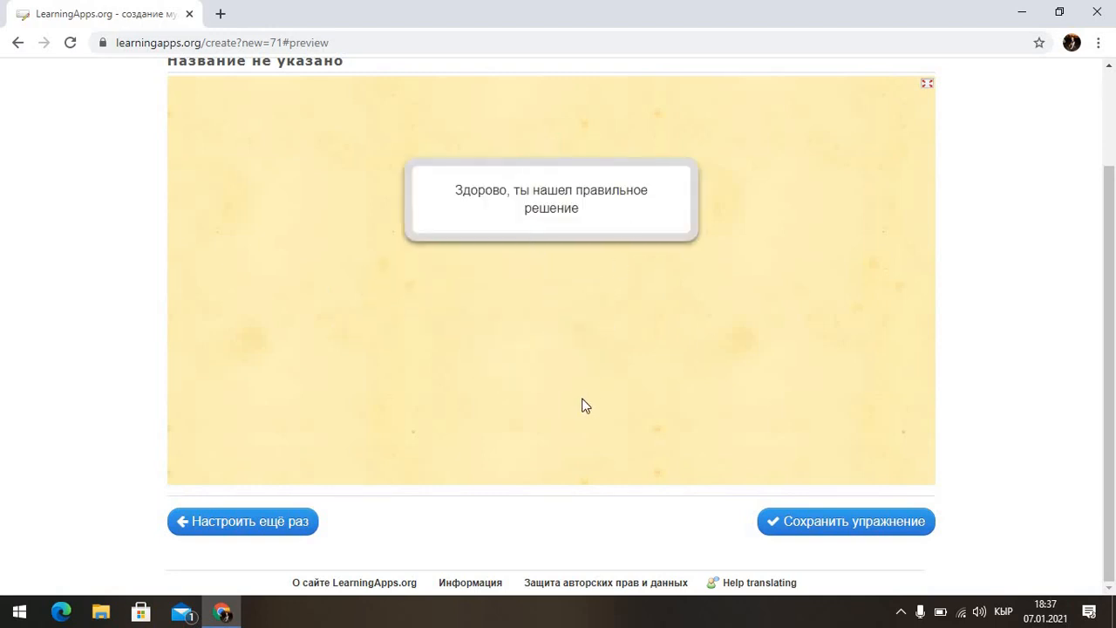
Step: Save the exercise and dismiss the tip about sharing it by link
click(856, 523)
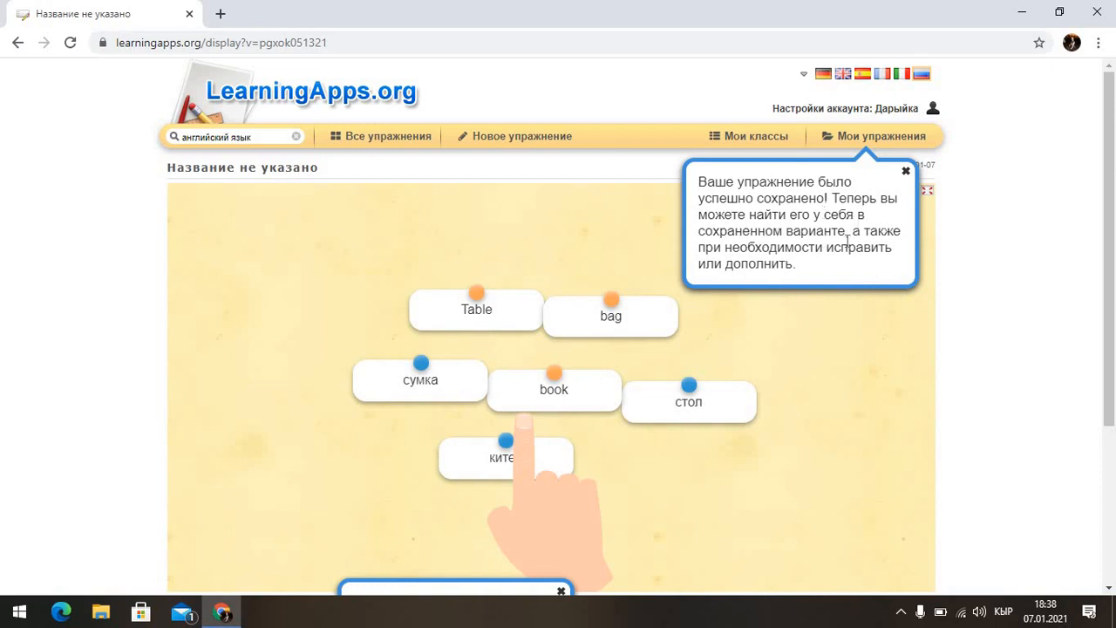
scroll(802, 275, down, 5)
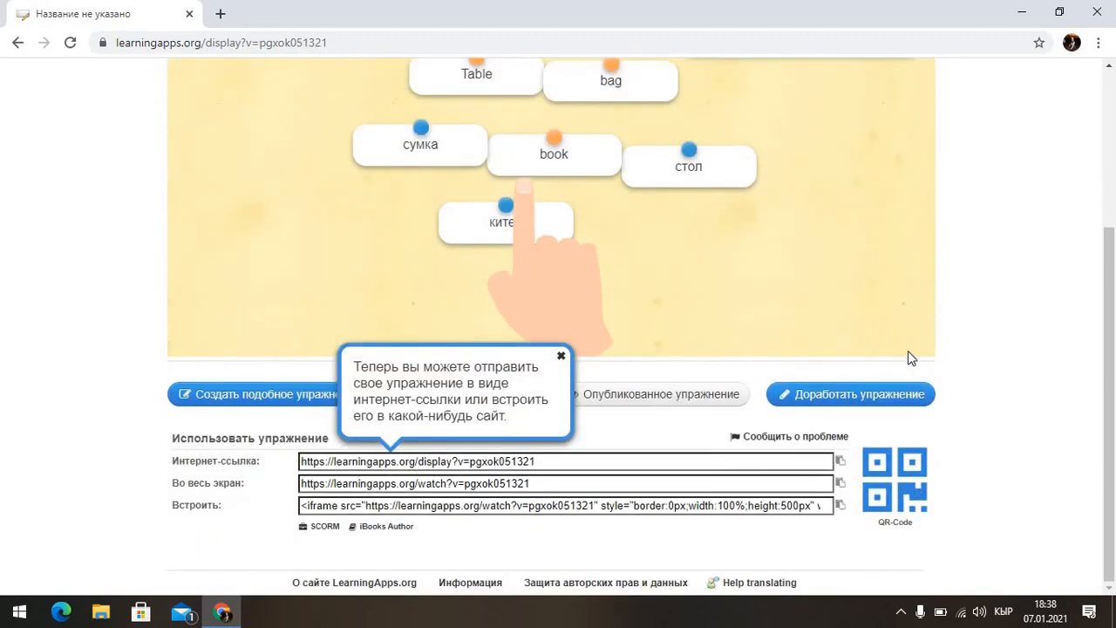
click(560, 357)
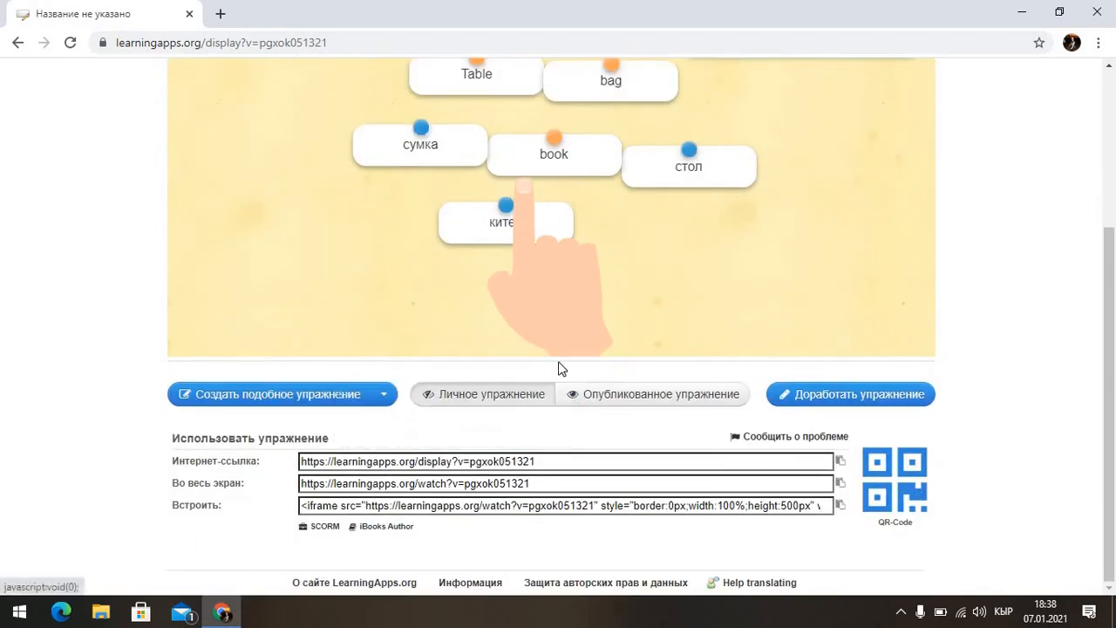
Step: Select the saved exercise's full-screen link and its web link in the sharing section
click(546, 460)
click(552, 483)
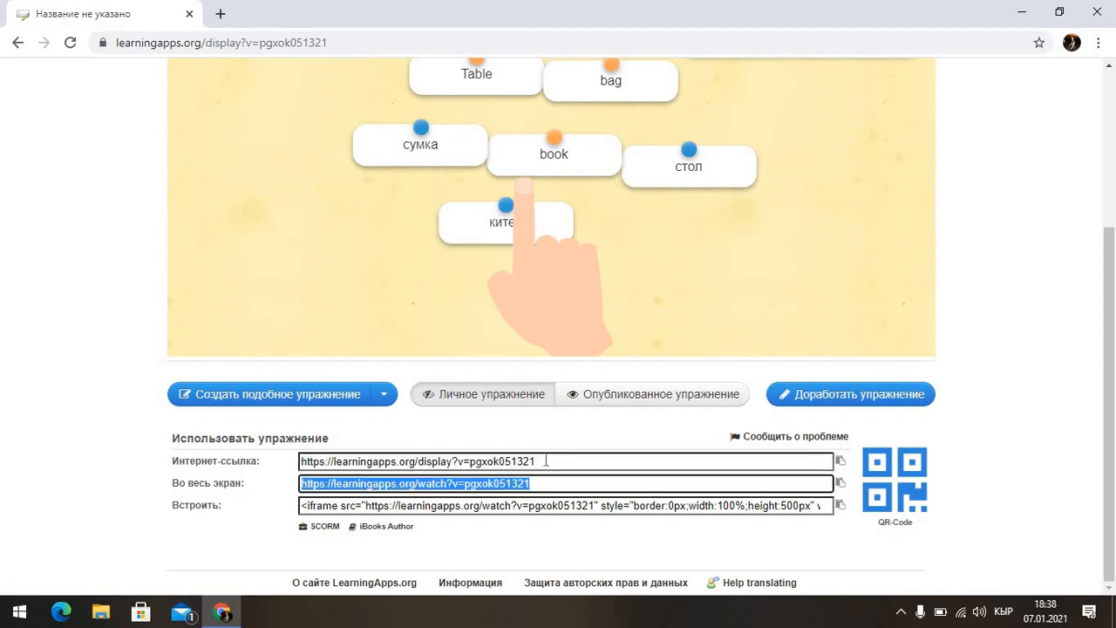
click(546, 461)
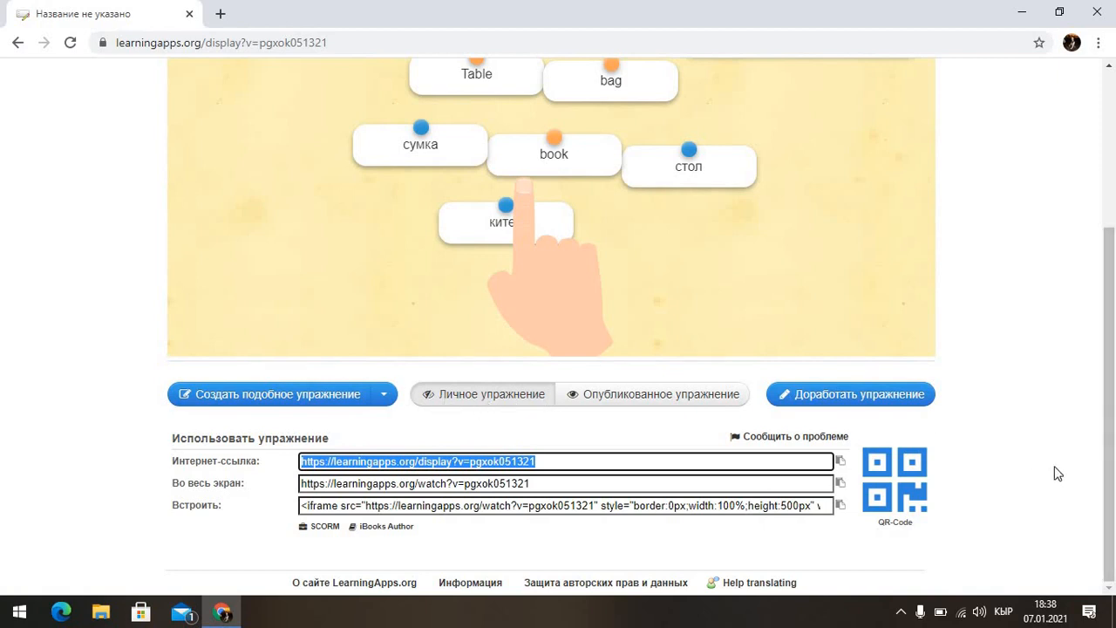
Step: Open the page for creating a new exercise and dismiss the notice about the saved exercise
scroll(1047, 462, up, 3)
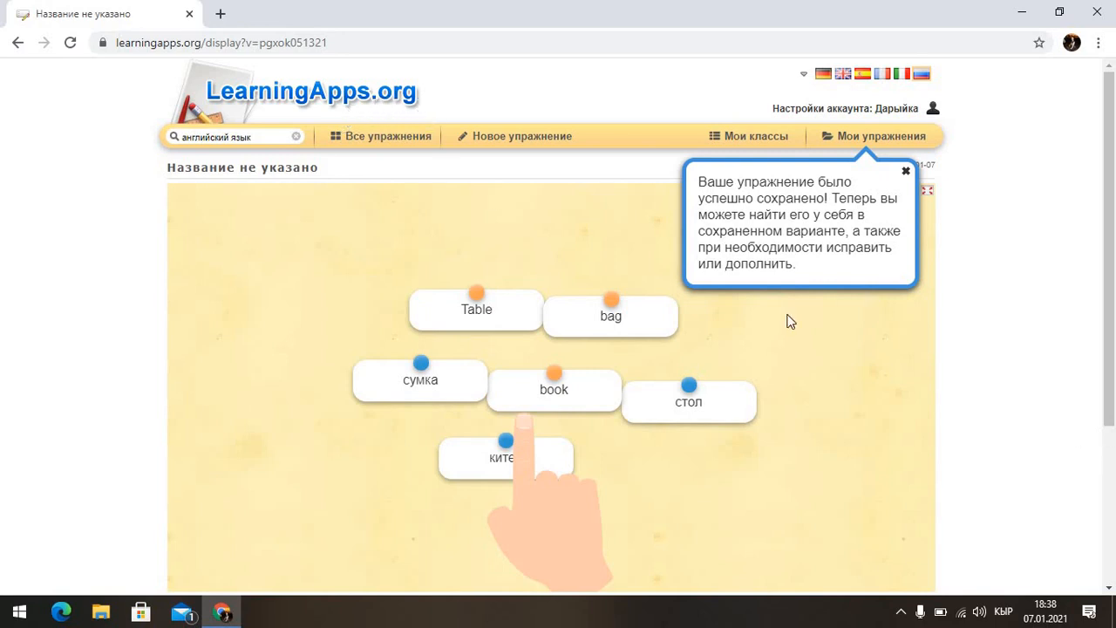
click(510, 143)
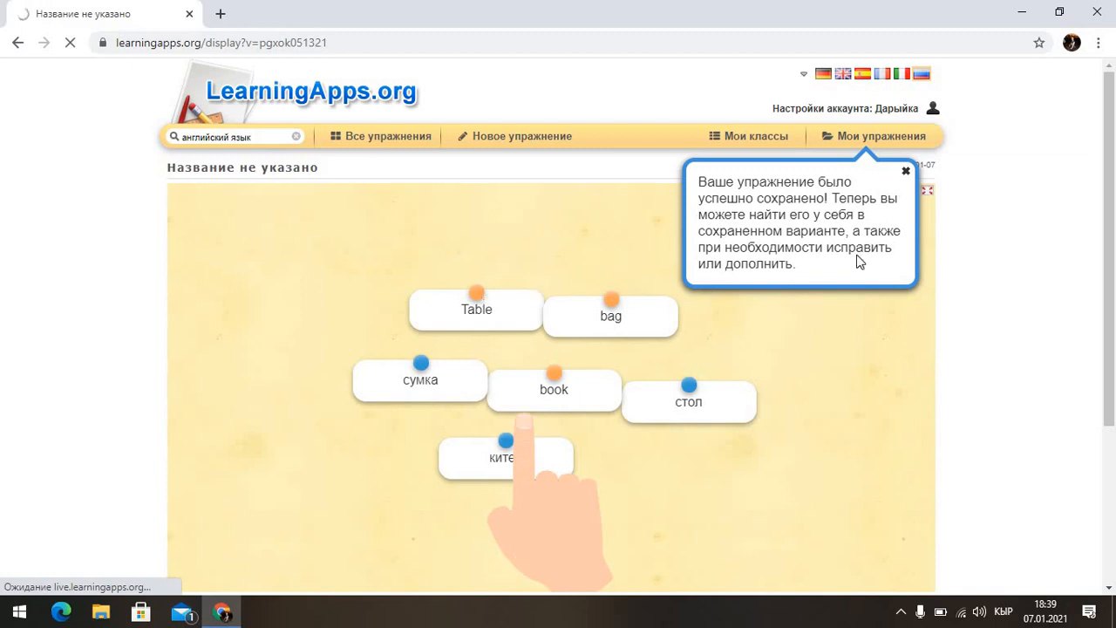
click(906, 175)
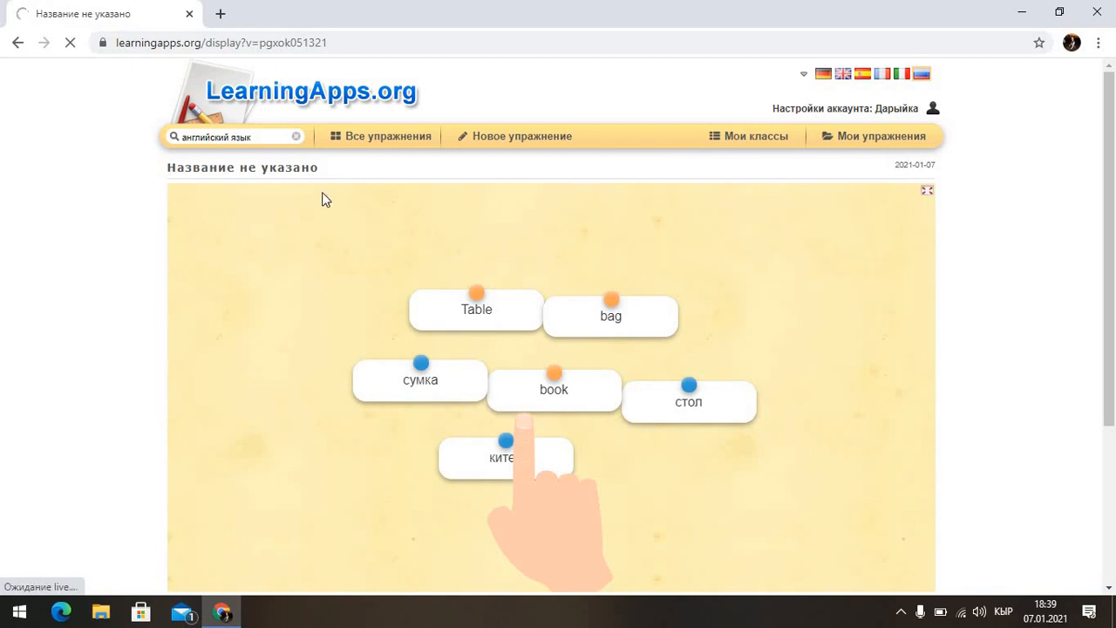
Step: Look through the available exercise templates and open the overview of all exercises
scroll(794, 454, down, 6)
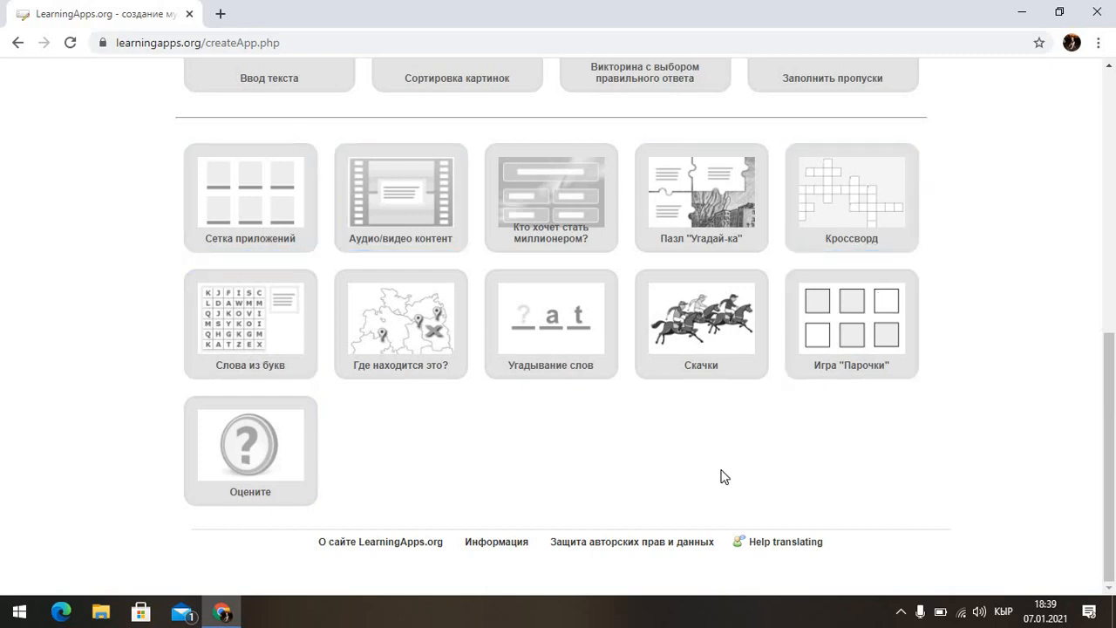
scroll(721, 475, up, 2)
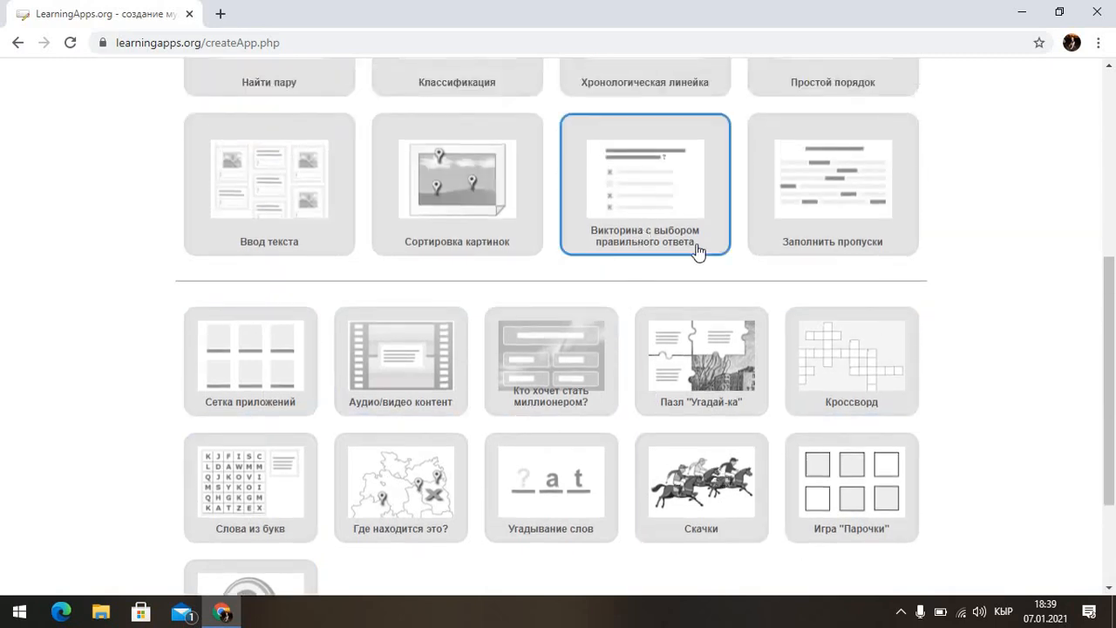
scroll(705, 266, up, 1)
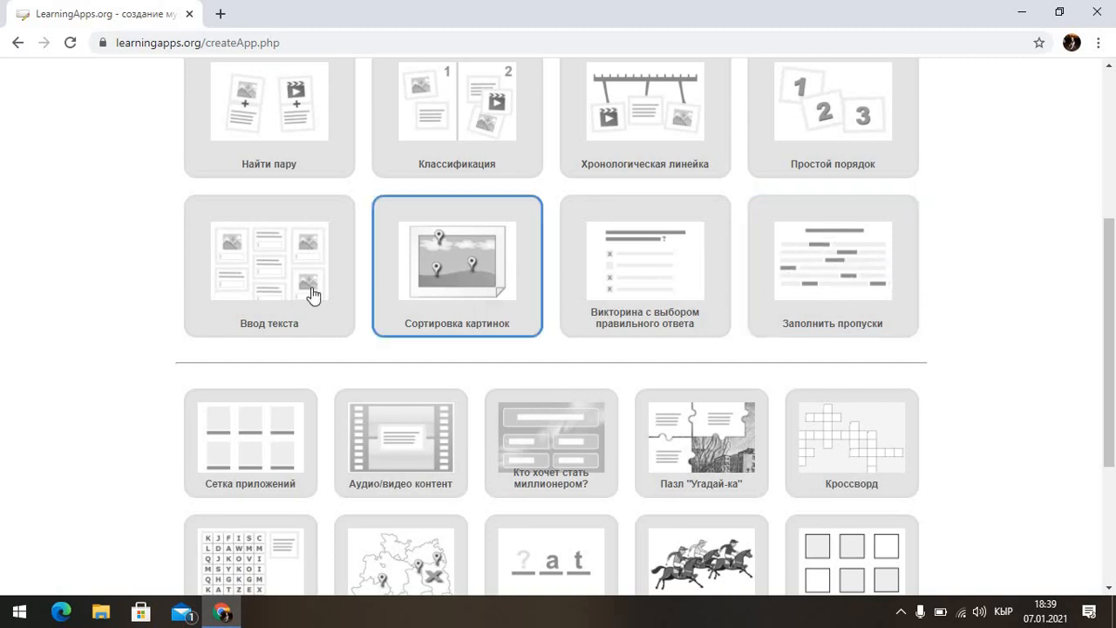
scroll(228, 424, down, 3)
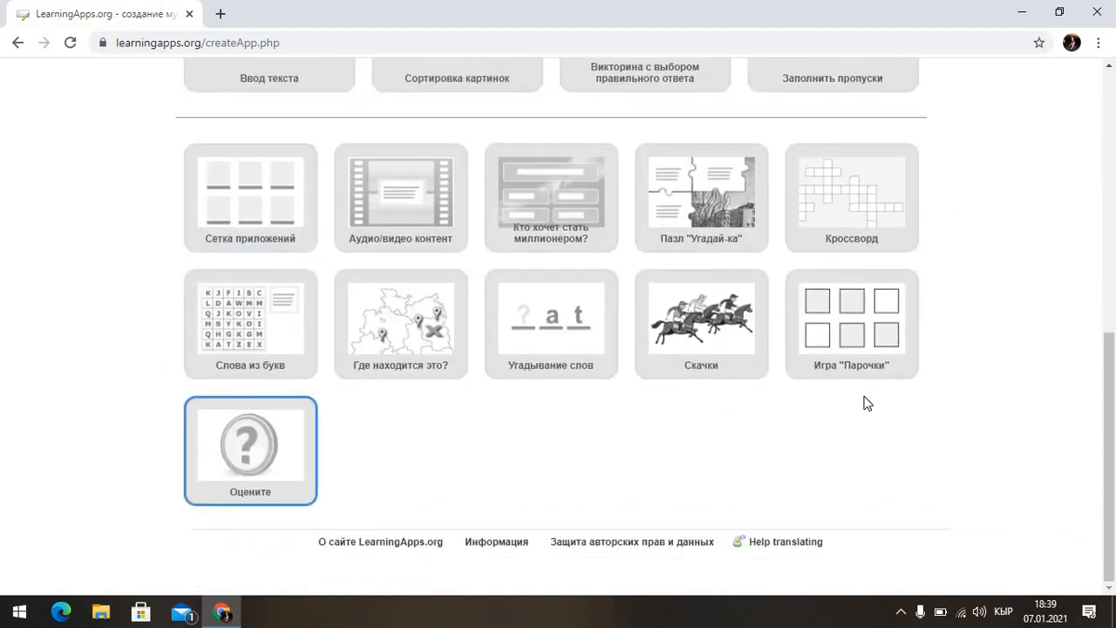
scroll(486, 450, up, 10)
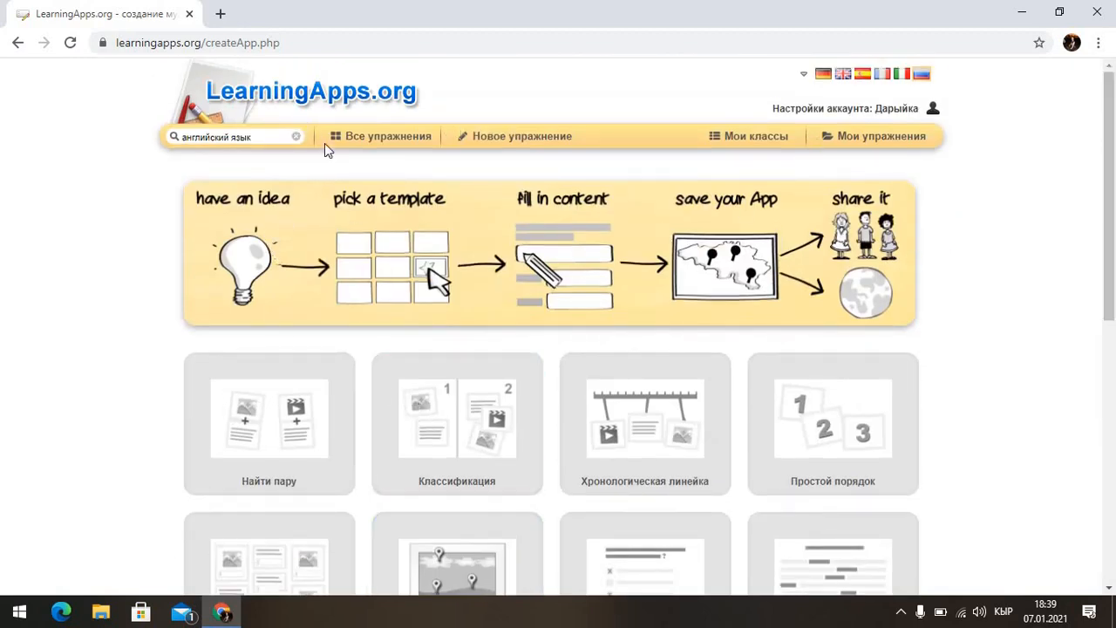
click(376, 142)
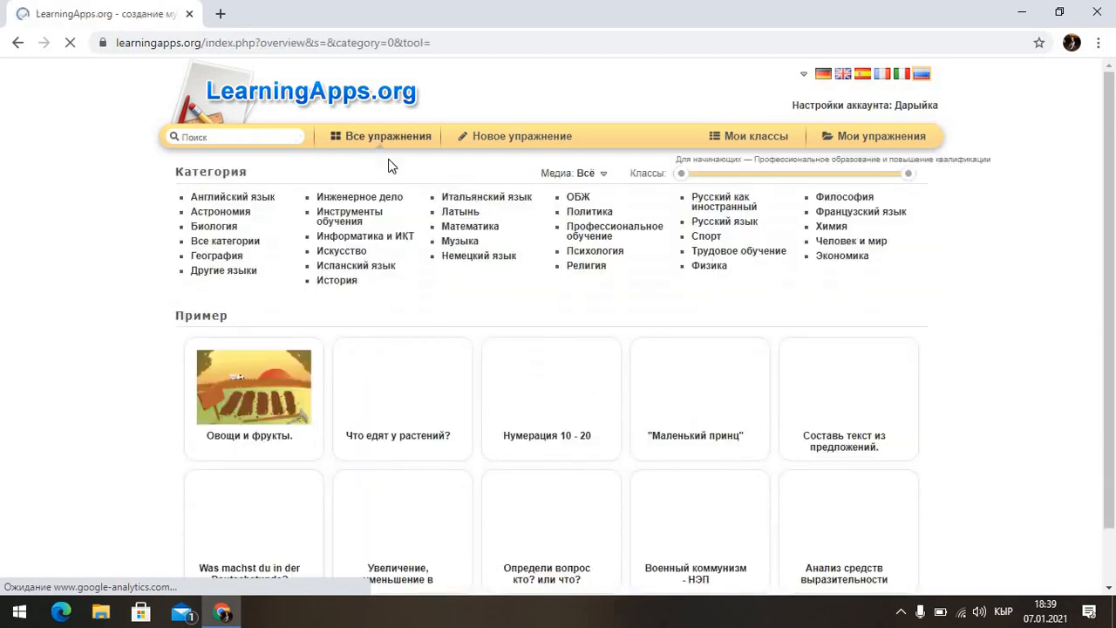
Step: Filter the exercise catalogue to the Английский язык category and Clothes subcategory, and open the exercise "Where are the clothes?"
click(266, 200)
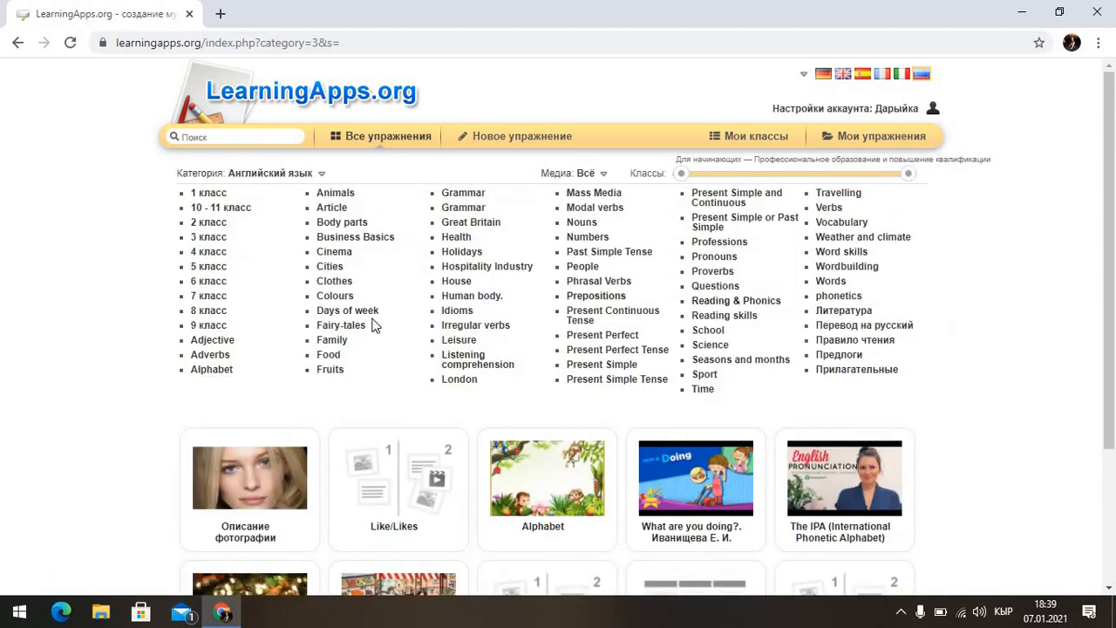
scroll(377, 388, down, 1)
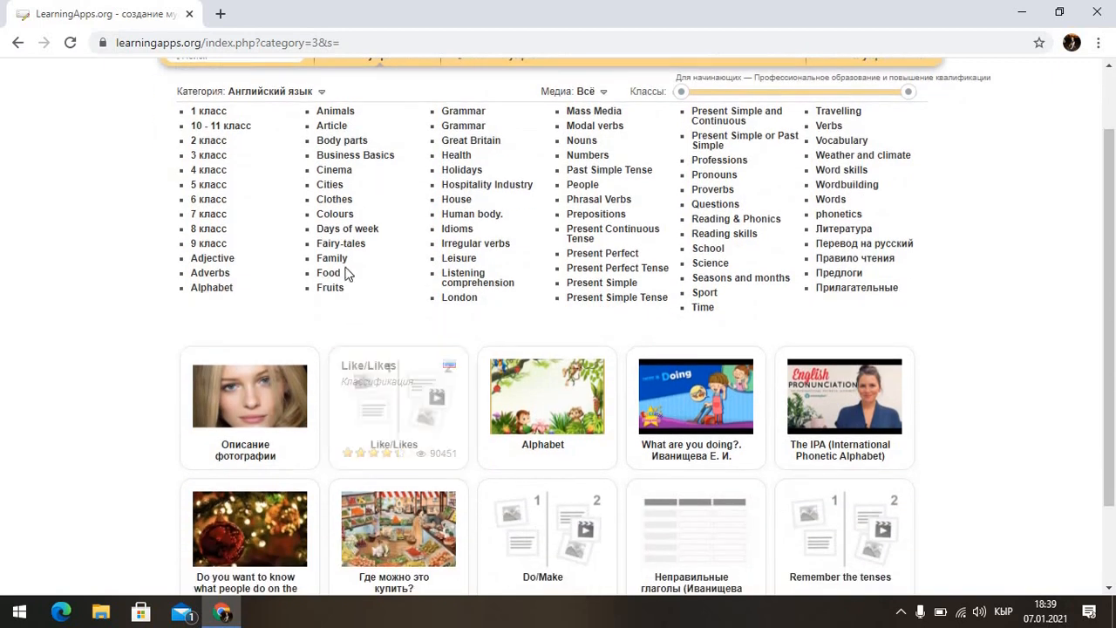
click(340, 199)
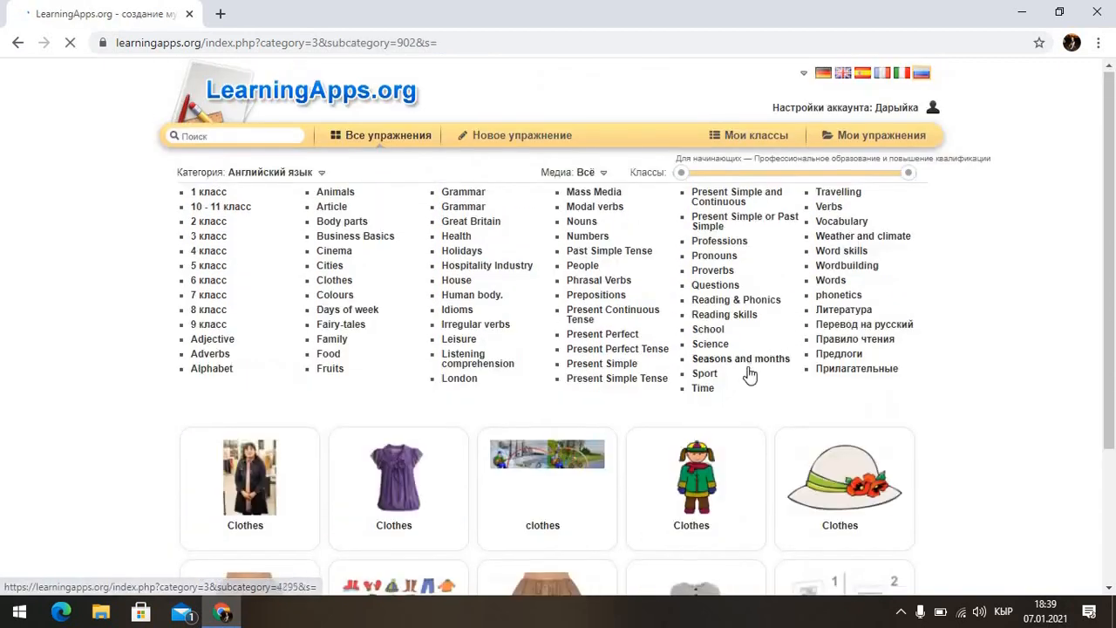
scroll(748, 359, down, 2)
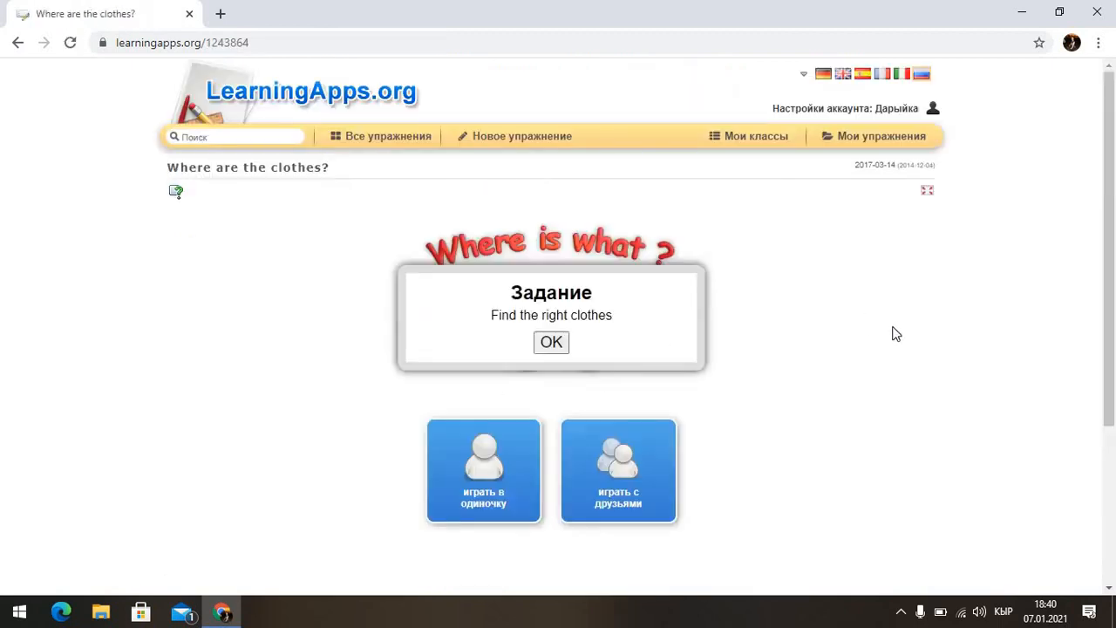
Step: Dismiss the task description of "Where are the clothes?" and start the game in single-player mode
scroll(563, 208, down, 2)
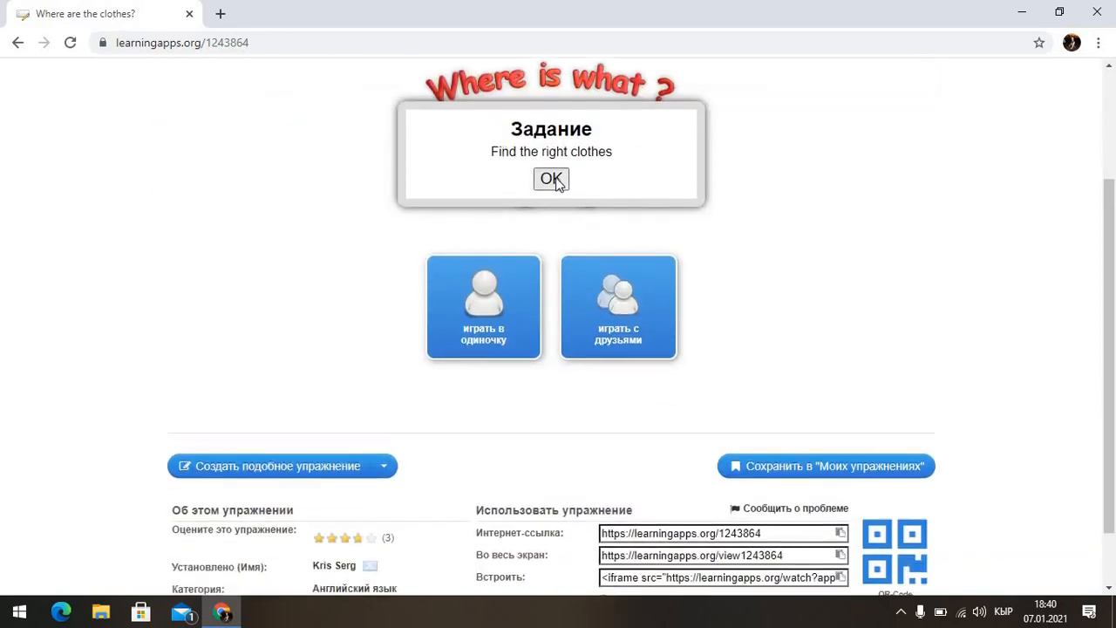
click(547, 178)
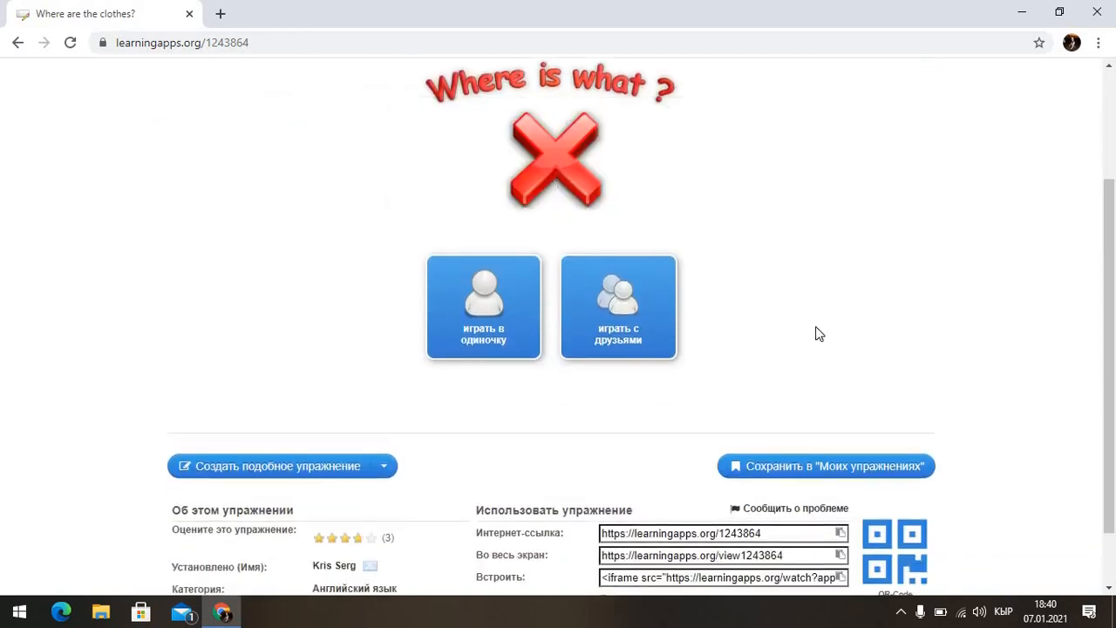
click(488, 323)
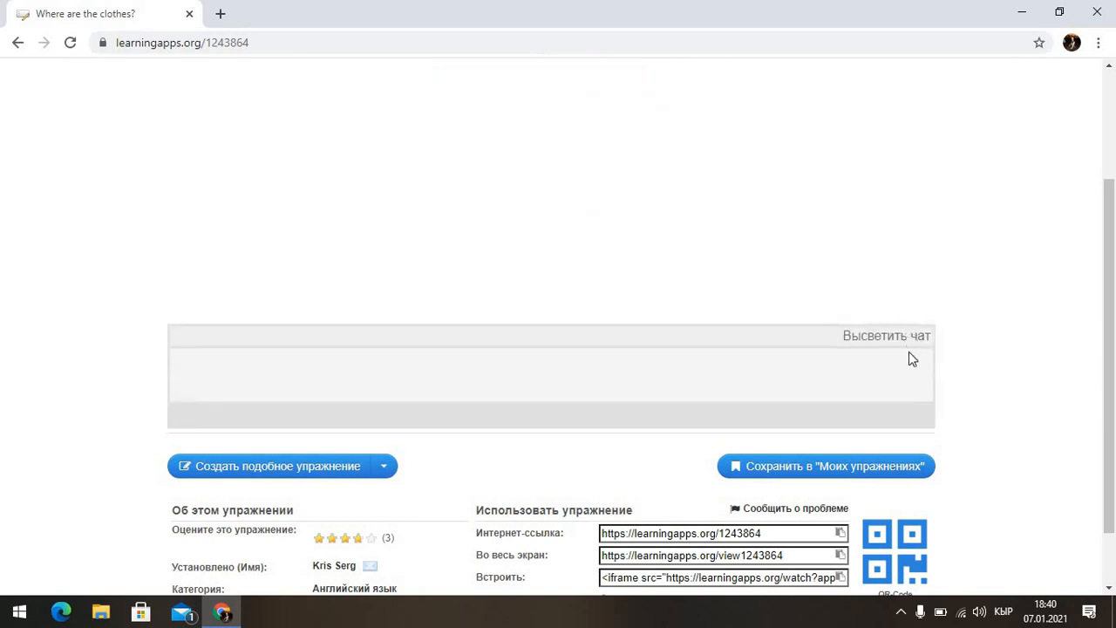
scroll(909, 360, down, 1)
scroll(545, 350, up, 3)
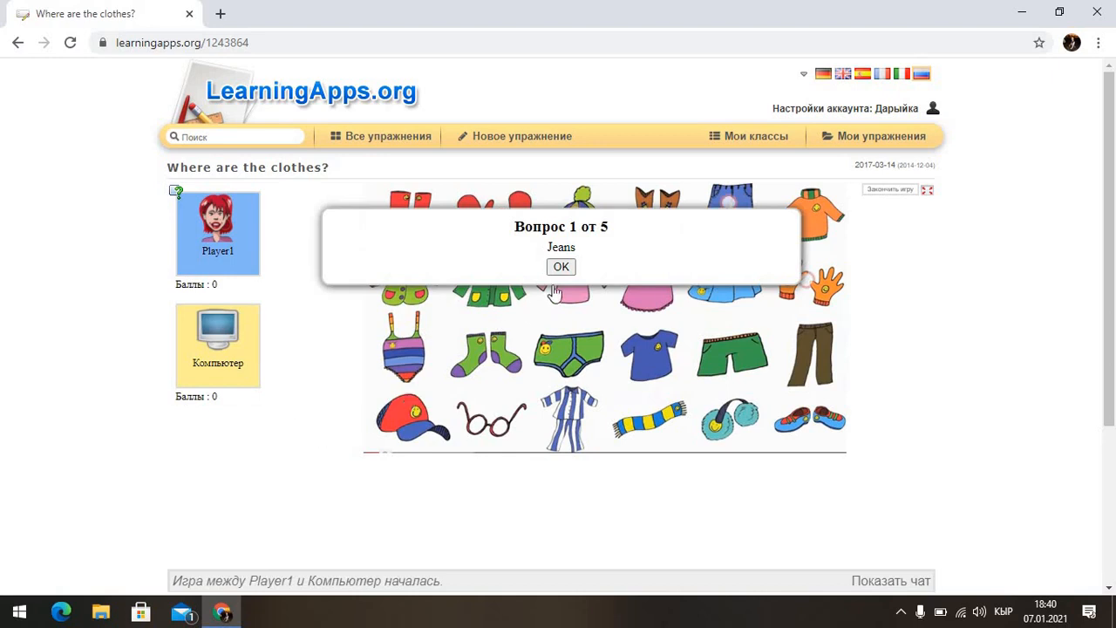
Step: Play the first three questions of the clothes game, including Jeans and Hat
click(561, 267)
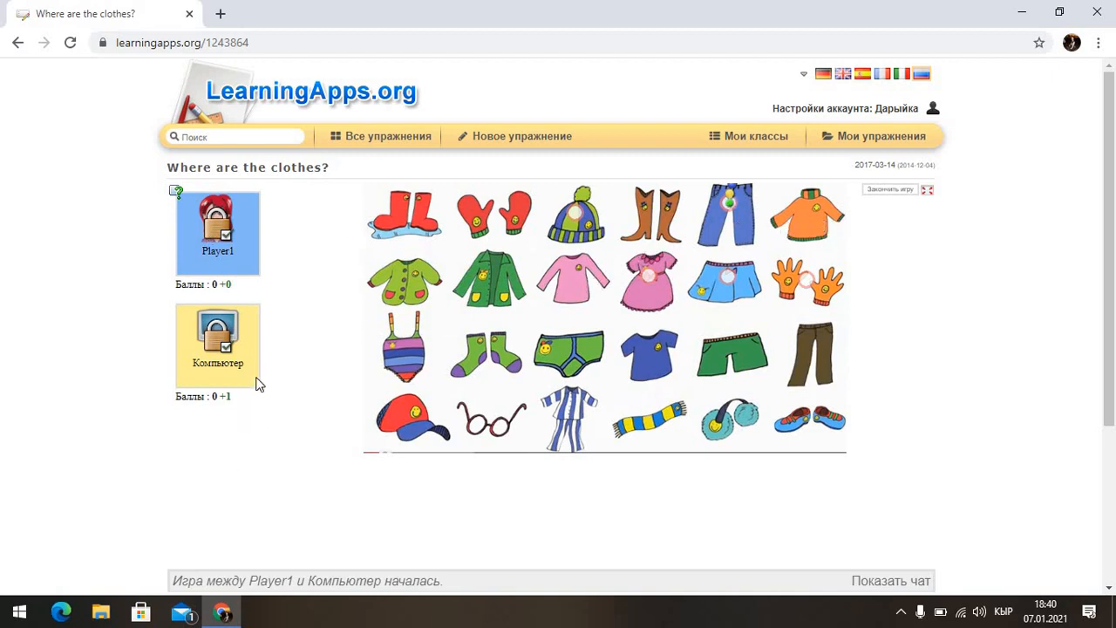
scroll(782, 525, down, 1)
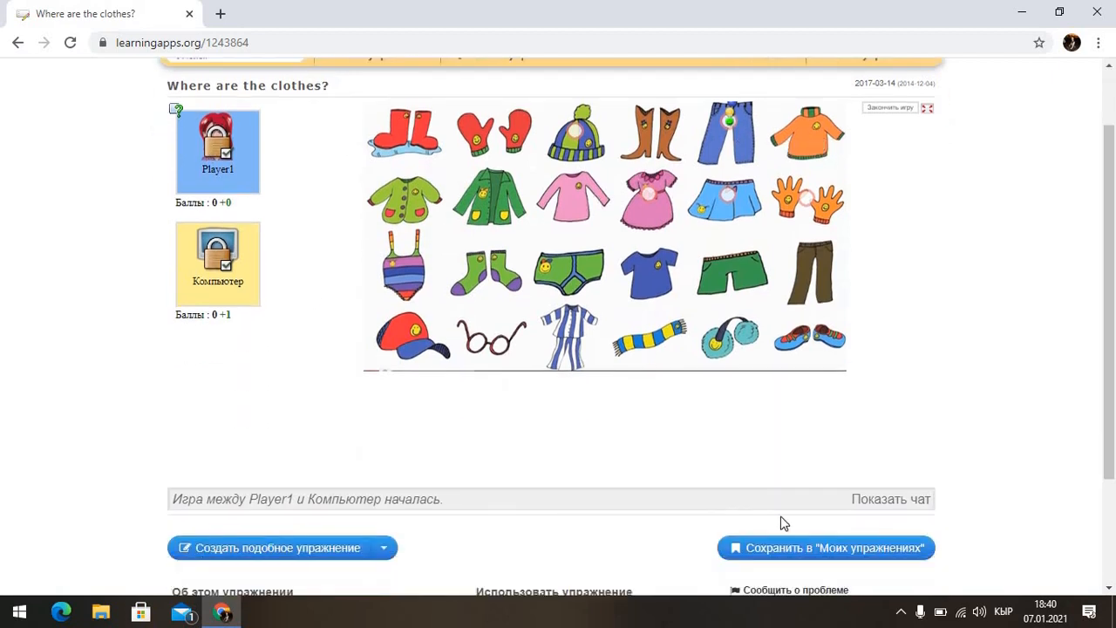
scroll(772, 519, up, 1)
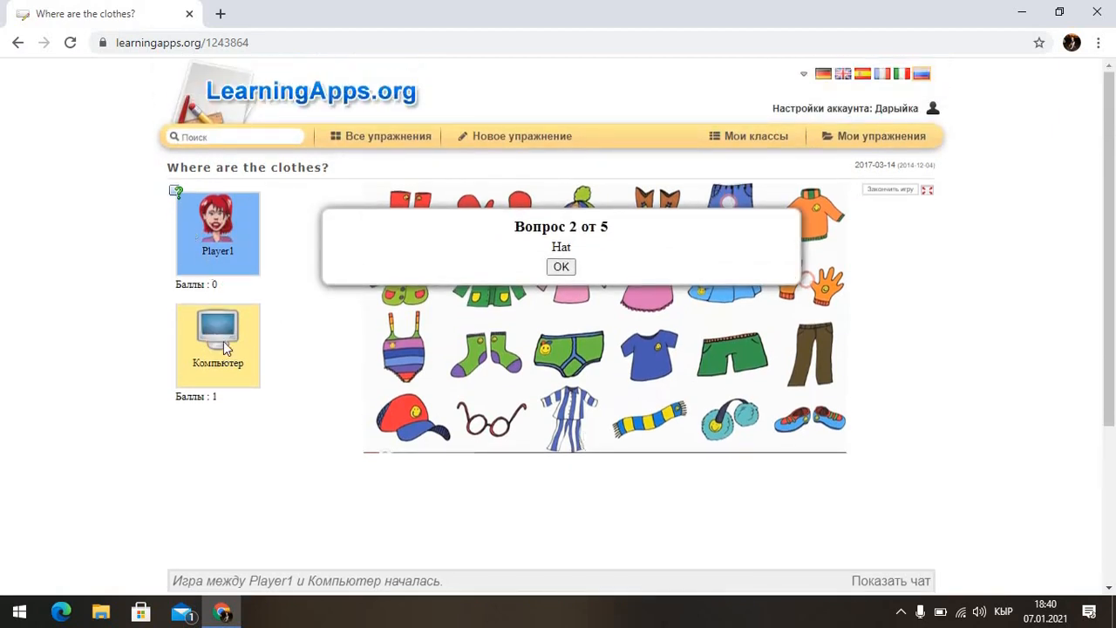
click(562, 269)
click(560, 267)
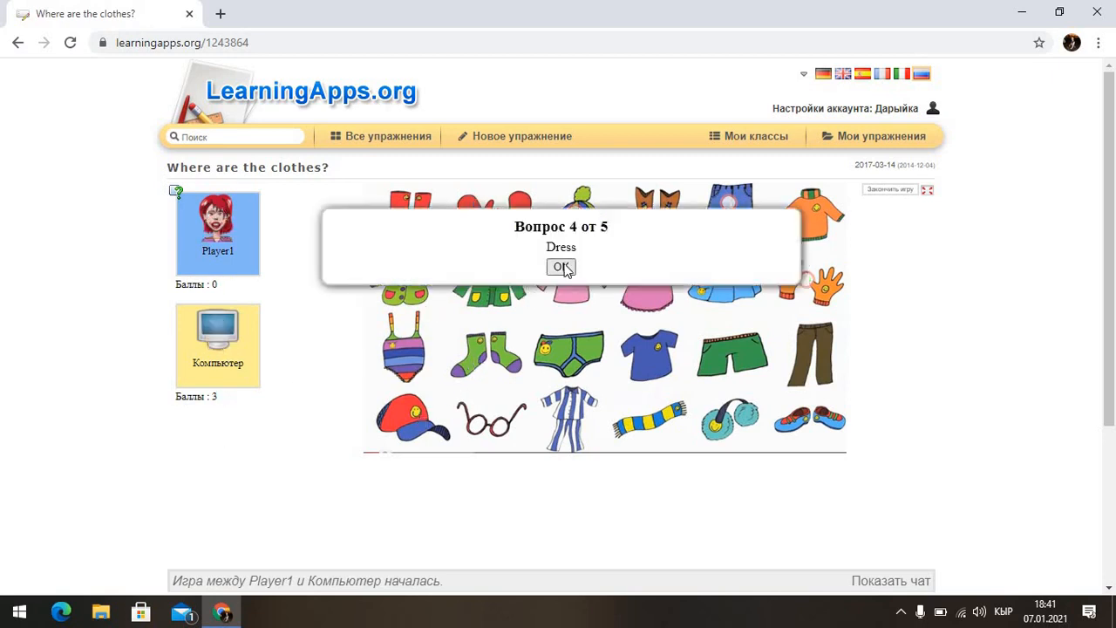
Step: Mark the matching clothes for the Dress and Skirt questions and close the end-of-game score message
click(562, 266)
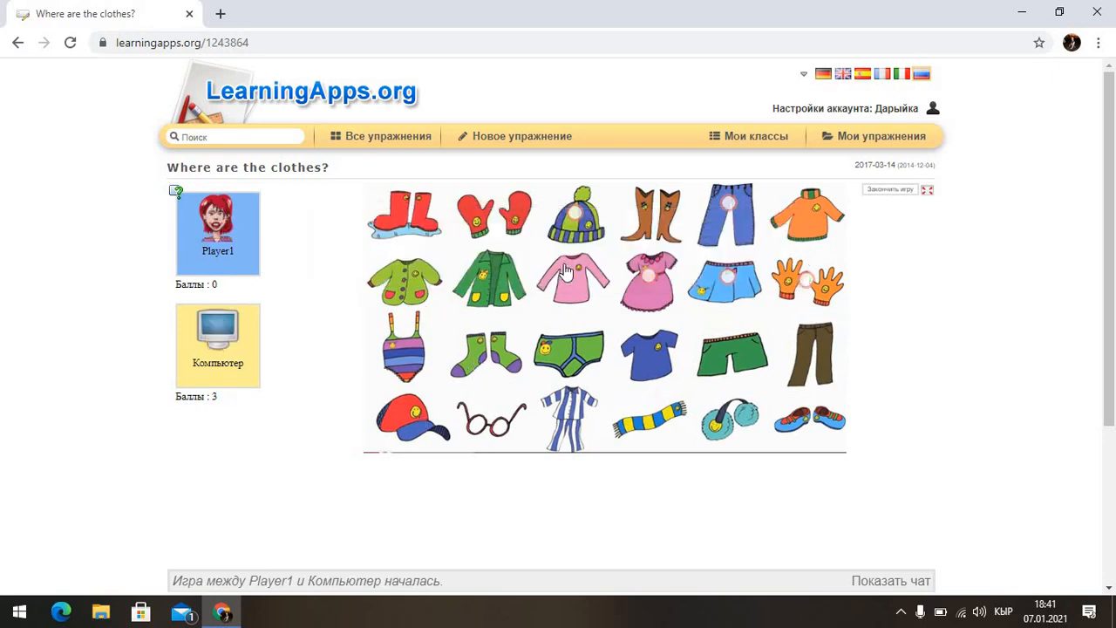
click(652, 283)
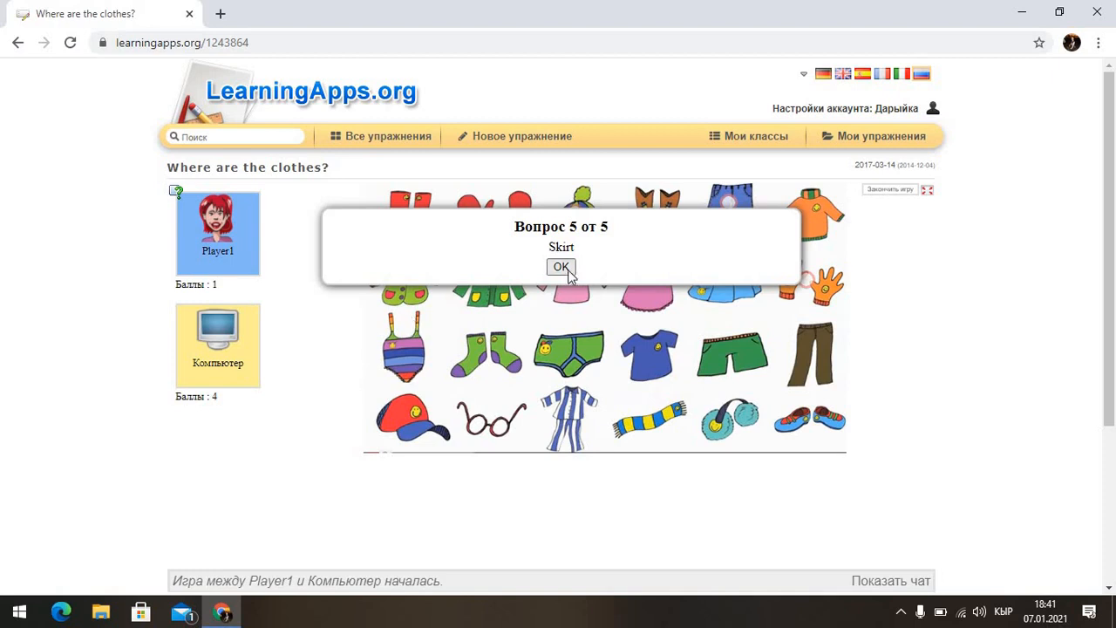
click(560, 267)
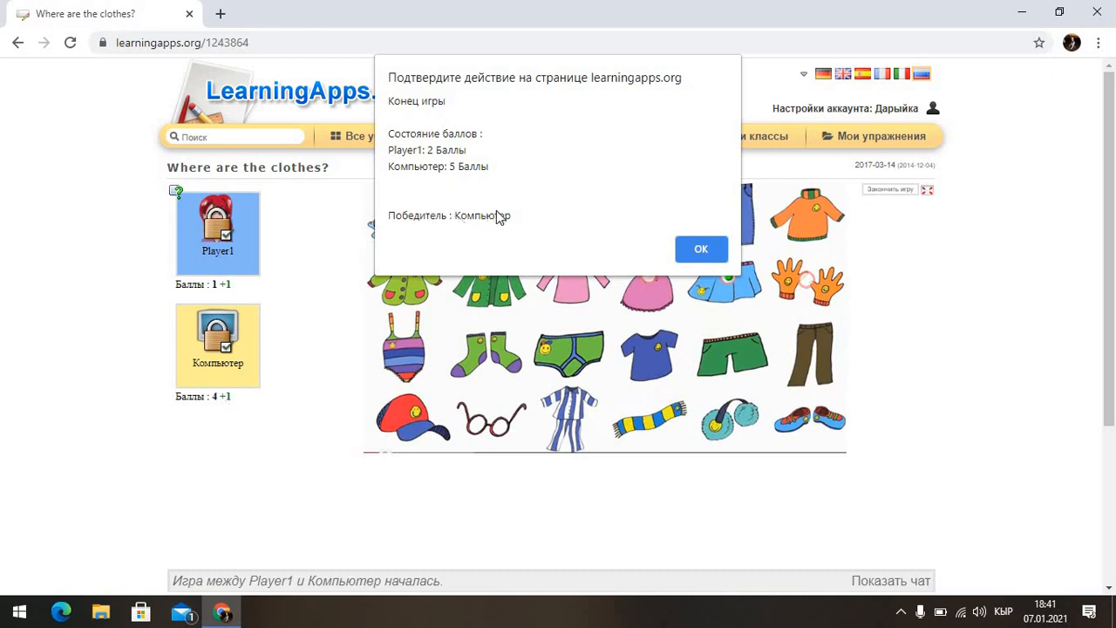
click(703, 250)
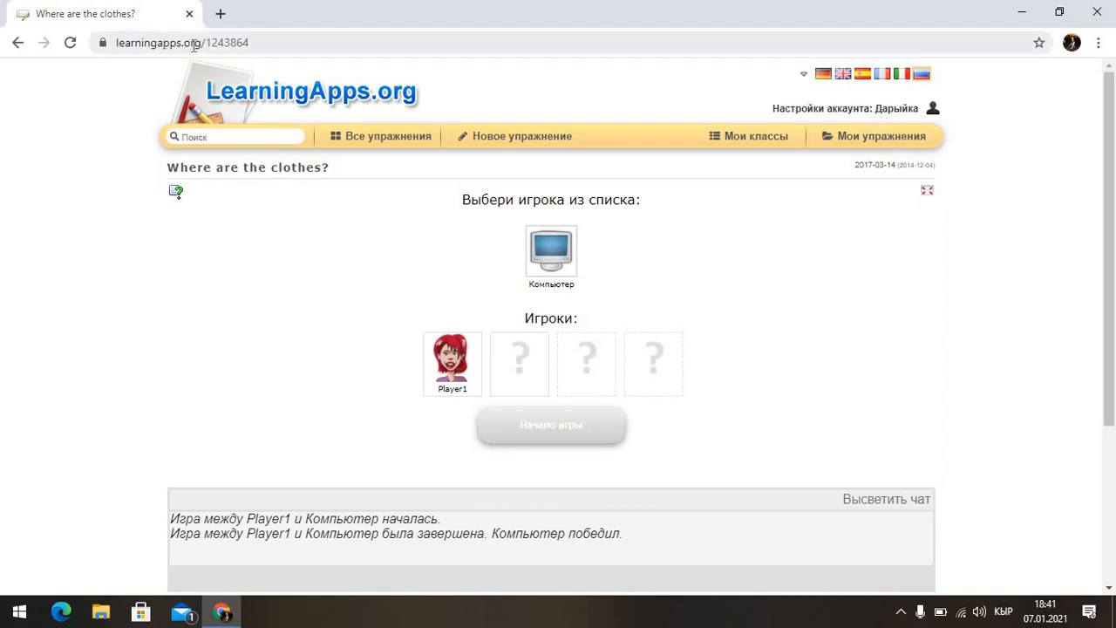
Step: Activate the web address of the clothes exercise for editing, with the cursor at its end
click(253, 43)
key(End)
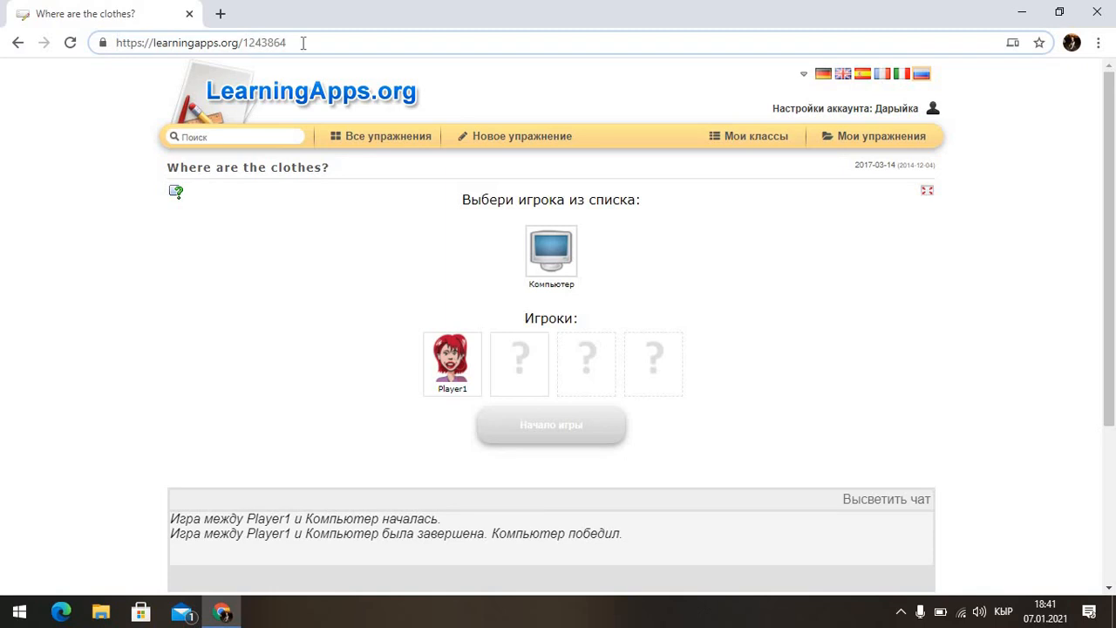